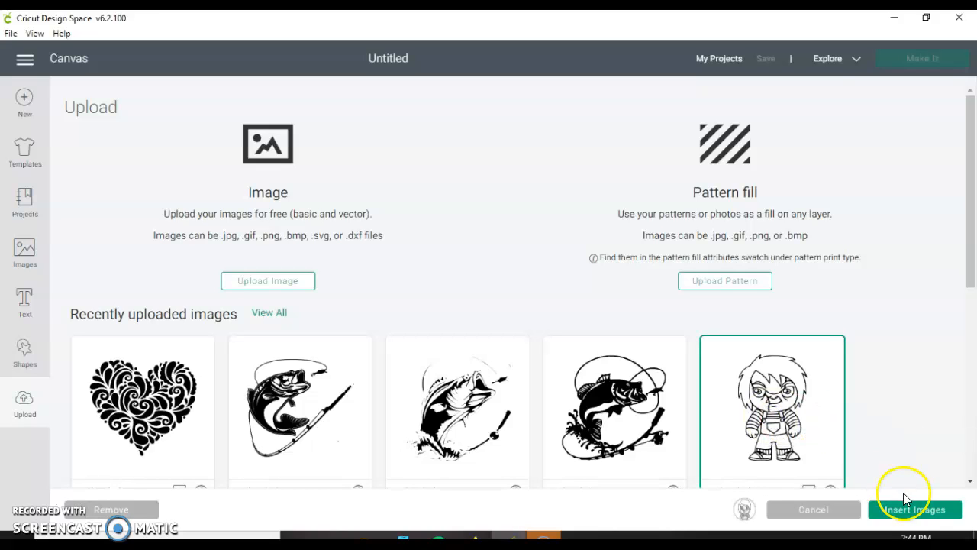
Insert the selected doll line-art image from the recent uploads onto the canvas.
{"action": "left_click", "coordinate": [911, 512]}
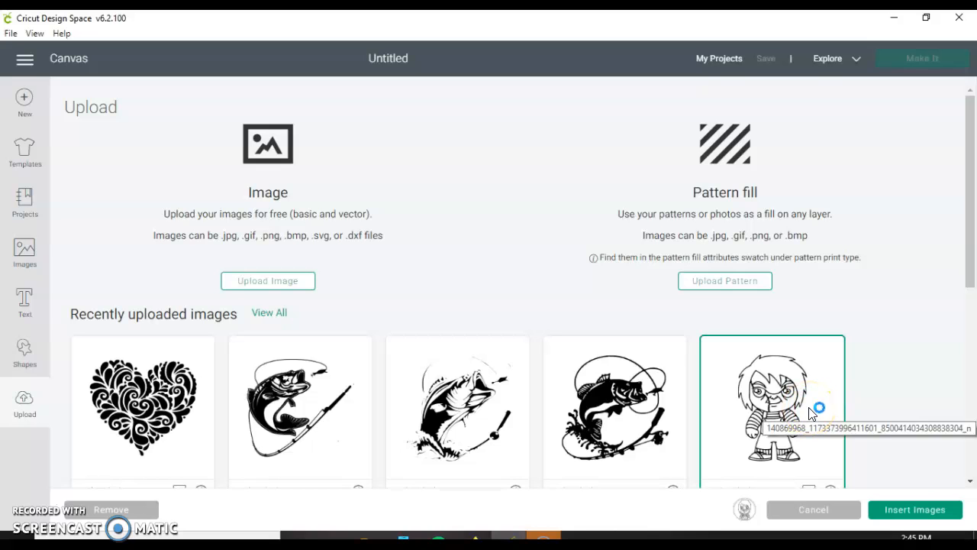
{"action": "left_click", "coordinate": [906, 512]}
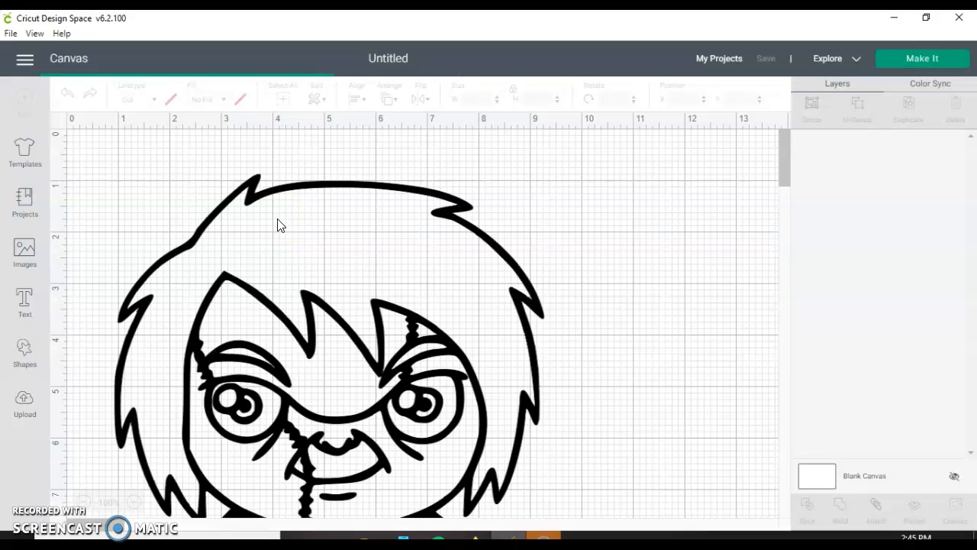
{"action": "left_click", "coordinate": [264, 360]}
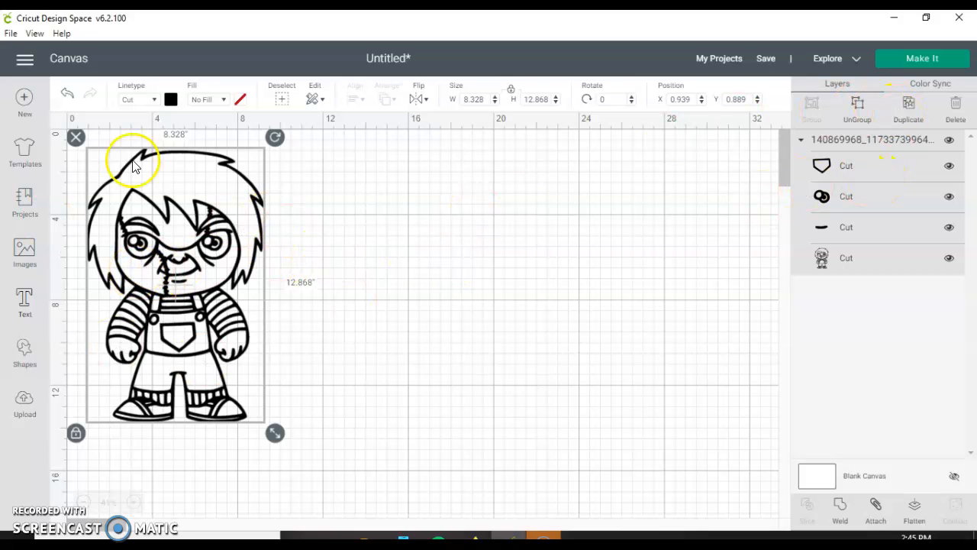
{"action": "left_click", "coordinate": [355, 226]}
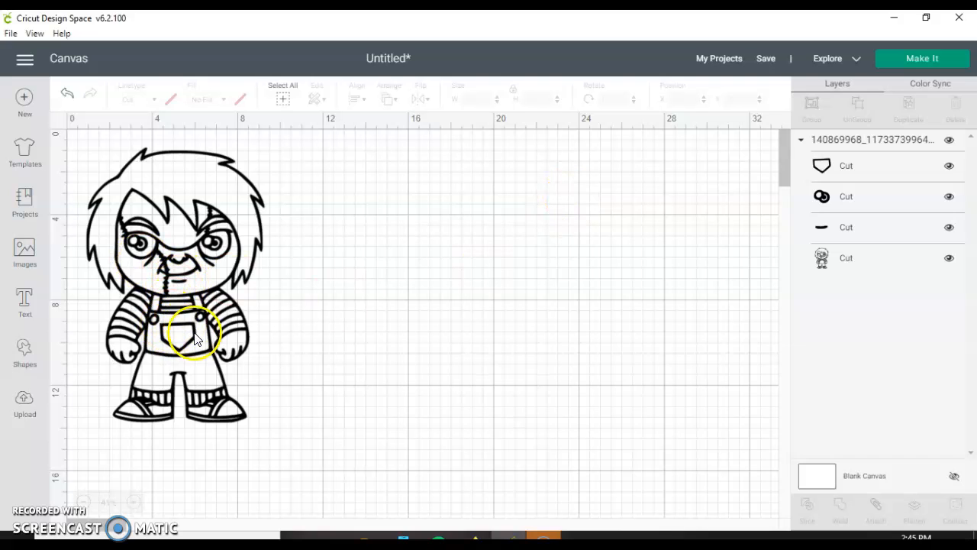
{"action": "left_click_drag", "start_coordinate": [176, 330], "coordinate": [186, 350]}
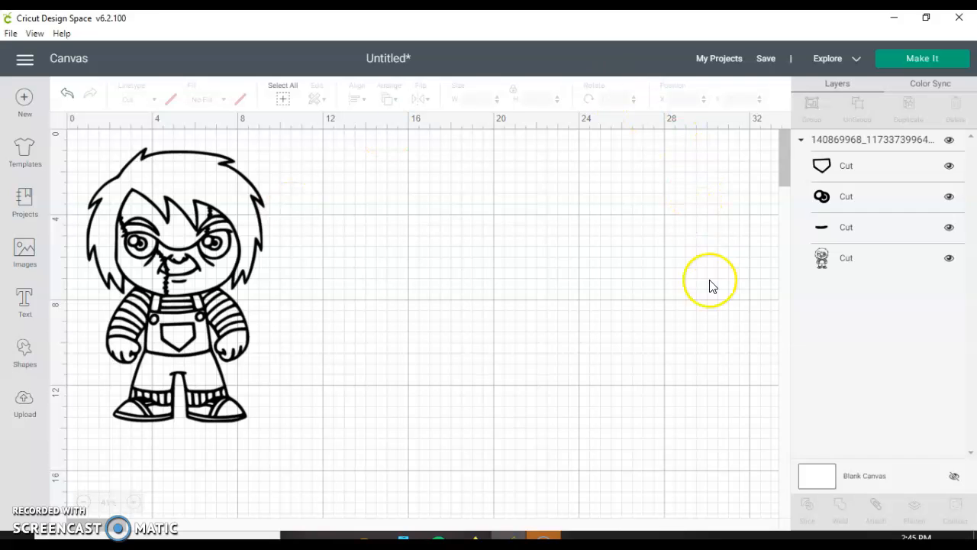
Hide all contours of the full-figure doll layer to turn it into a solid silhouette.
{"action": "left_click", "coordinate": [836, 264]}
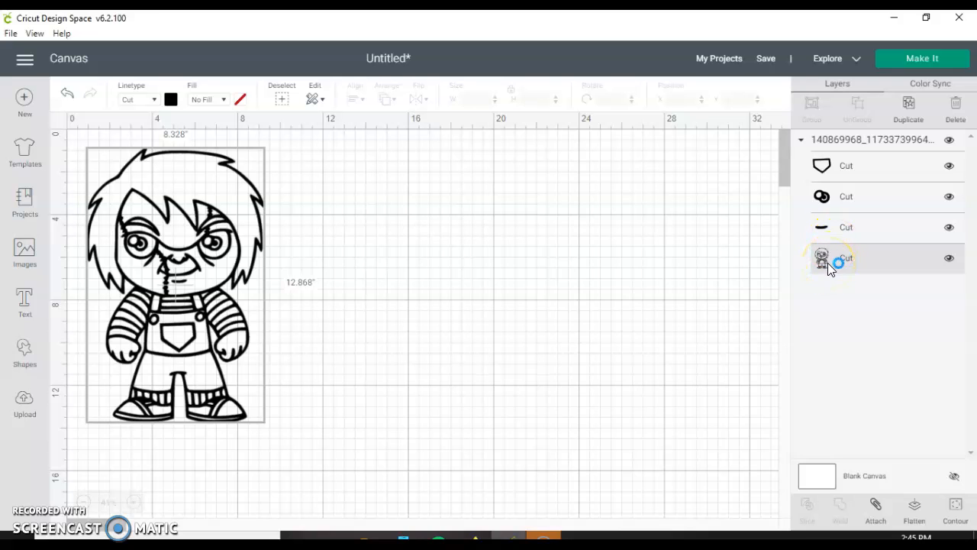
{"action": "left_click", "coordinate": [957, 521]}
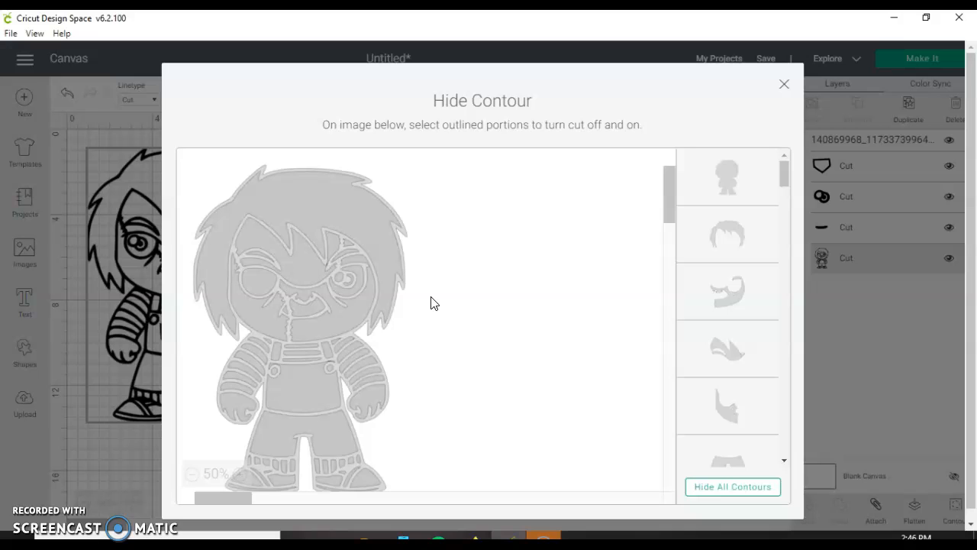
{"action": "left_click", "coordinate": [738, 488]}
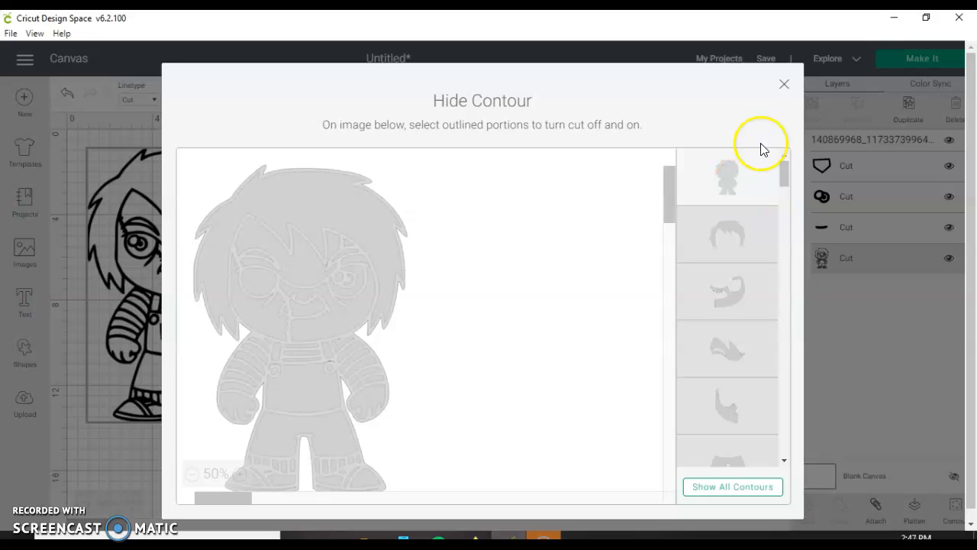
{"action": "left_click", "coordinate": [785, 85]}
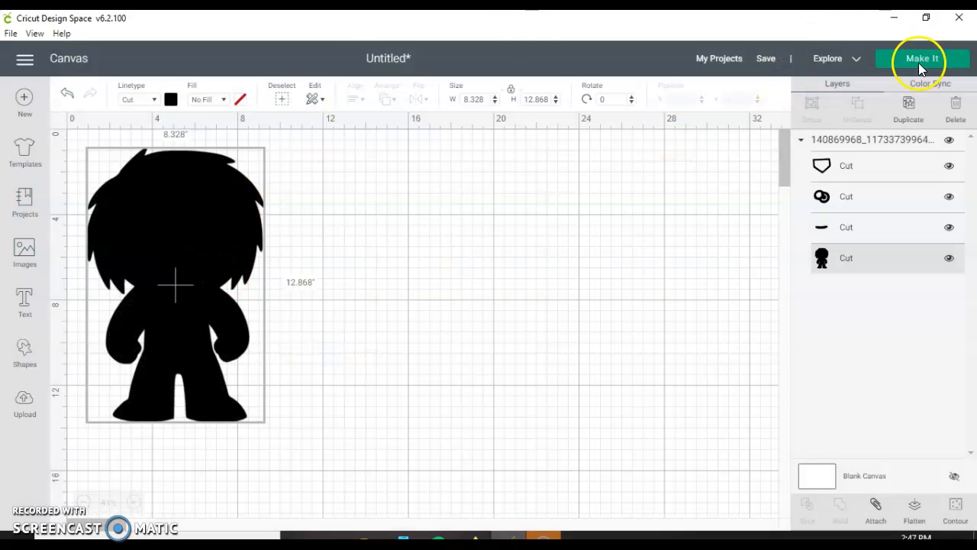
Duplicate the solid doll silhouette and place the copy beside the original.
{"action": "left_click", "coordinate": [906, 111]}
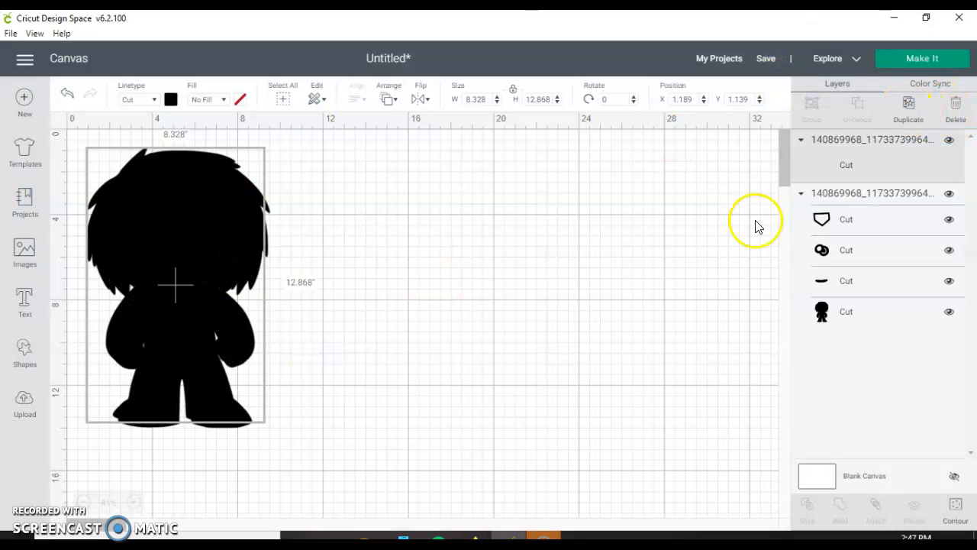
{"action": "left_click_drag", "start_coordinate": [221, 271], "coordinate": [452, 245]}
Edit the contours of the original silhouette layer, turning on the hair piece and hiding the full-body outline so only the hair remains.
{"action": "left_click", "coordinate": [162, 217]}
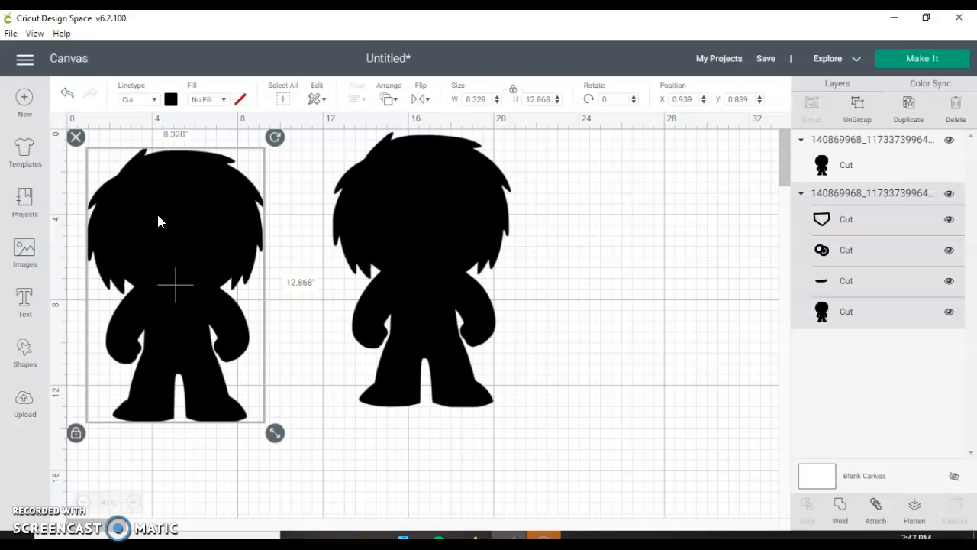
{"action": "left_click", "coordinate": [850, 316]}
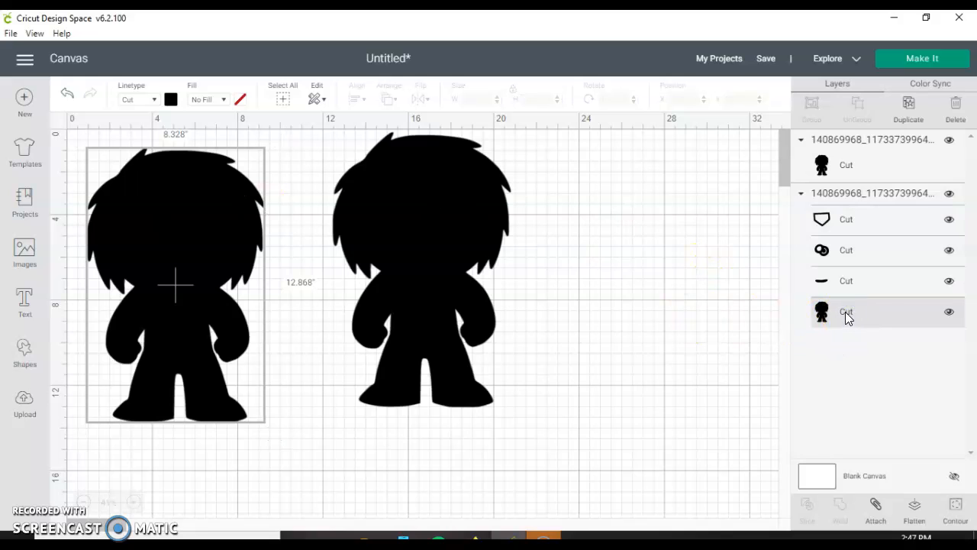
{"action": "left_click", "coordinate": [957, 511]}
{"action": "left_click", "coordinate": [515, 299]}
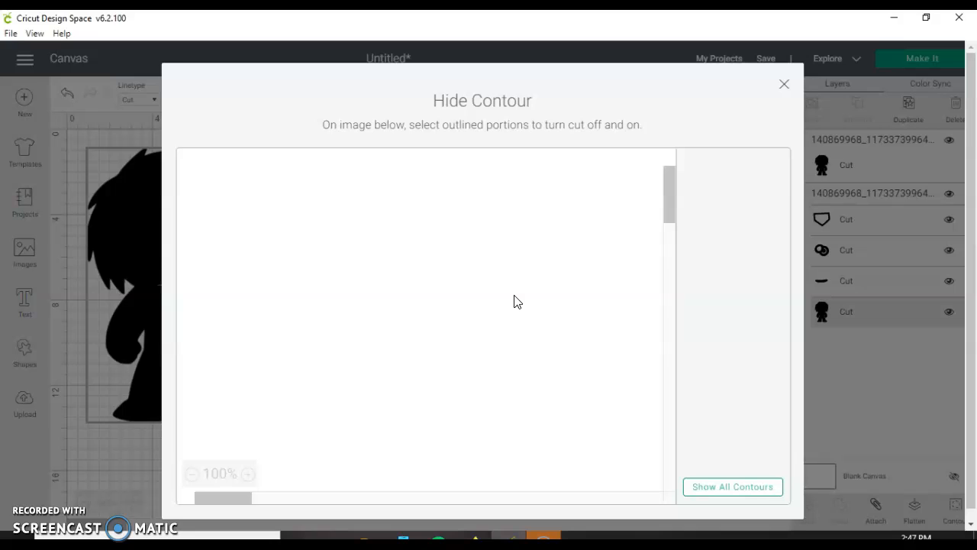
{"action": "left_click", "coordinate": [678, 453]}
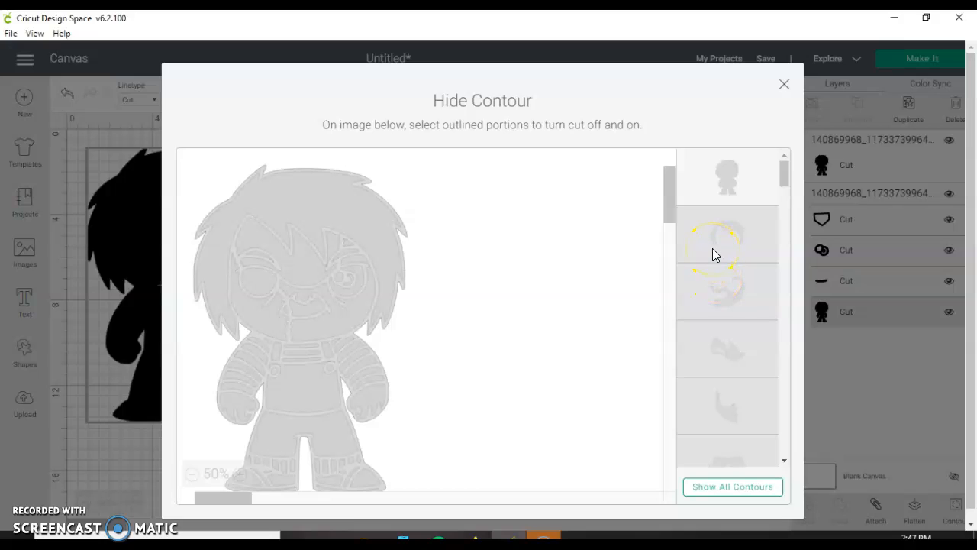
{"action": "left_click", "coordinate": [724, 176]}
{"action": "left_click", "coordinate": [726, 247]}
{"action": "left_click", "coordinate": [730, 210]}
{"action": "left_click", "coordinate": [733, 469]}
{"action": "left_click", "coordinate": [734, 492]}
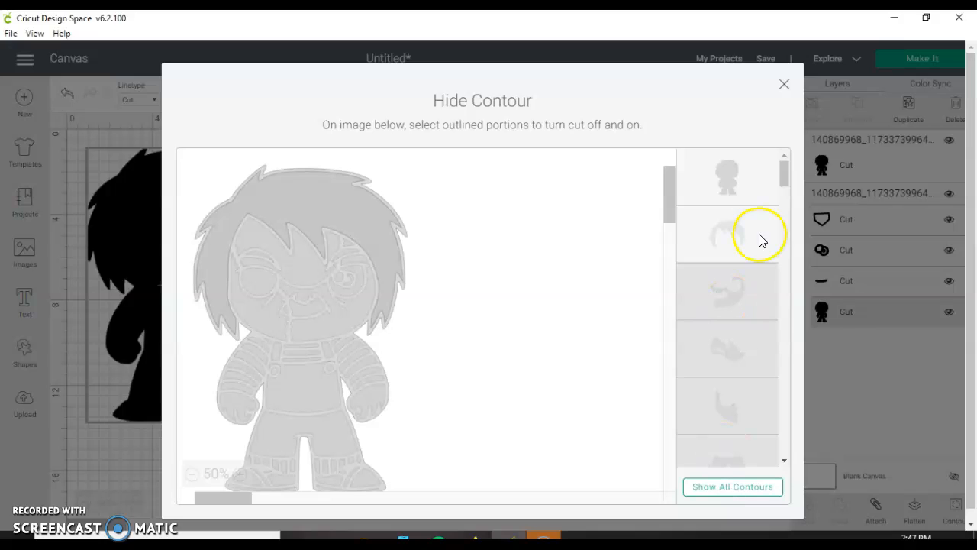
{"action": "left_click", "coordinate": [724, 187]}
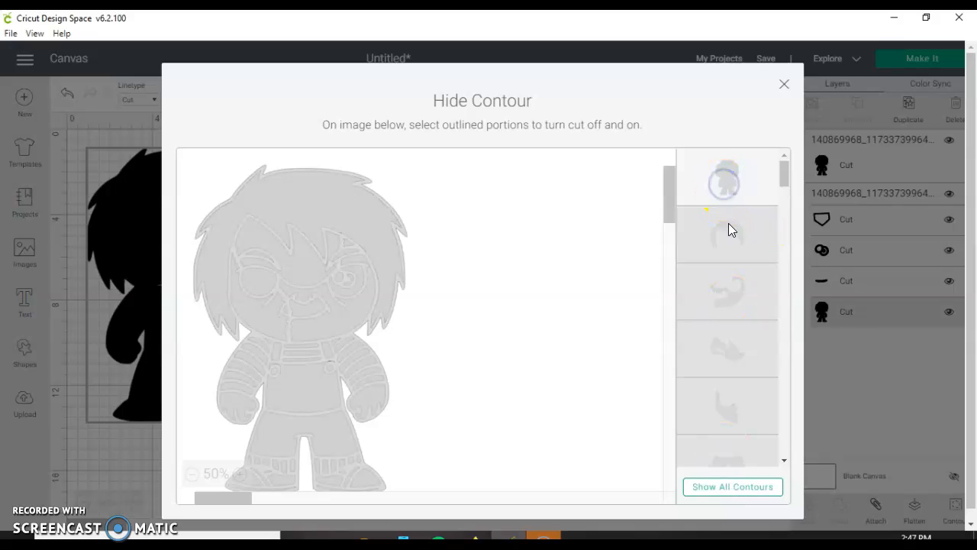
{"action": "left_click", "coordinate": [729, 224]}
{"action": "left_click", "coordinate": [727, 166]}
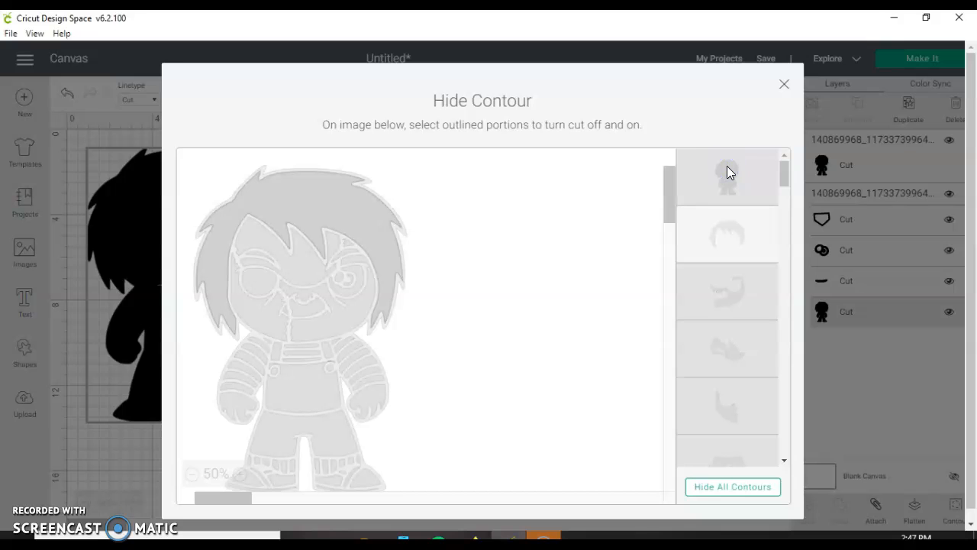
{"action": "left_click", "coordinate": [783, 85]}
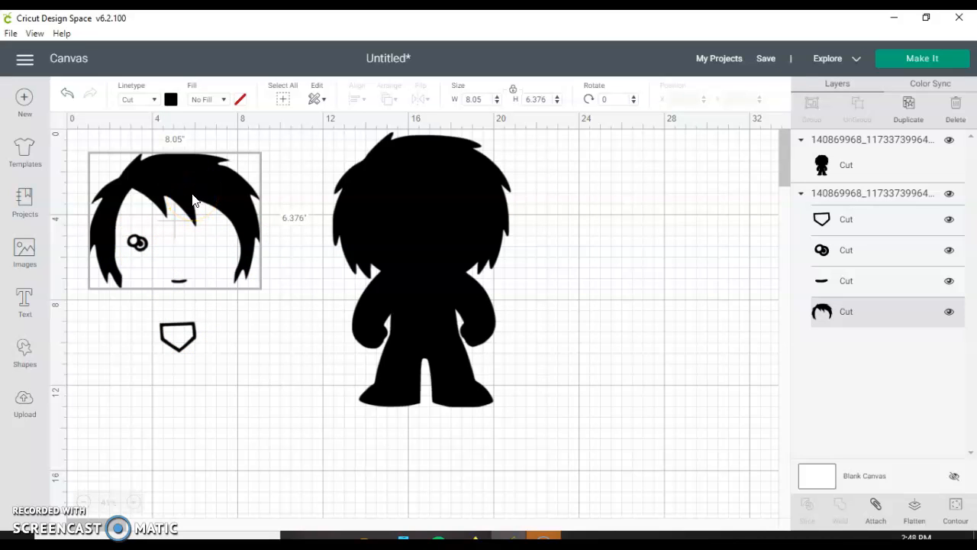
Ungroup the original image containing the hair, eye, mouth line and pocket layers.
{"action": "left_click", "coordinate": [689, 384]}
{"action": "left_click", "coordinate": [173, 255]}
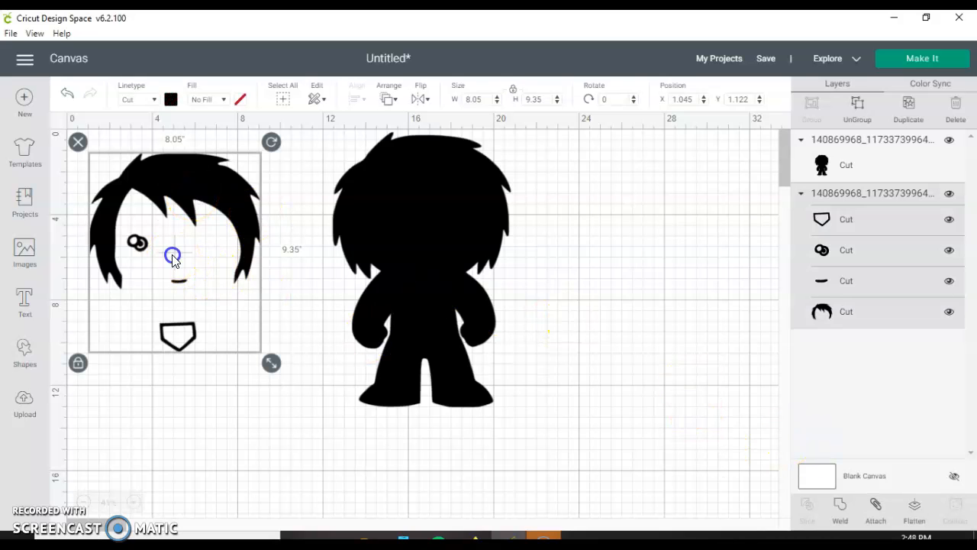
{"action": "left_click", "coordinate": [856, 112]}
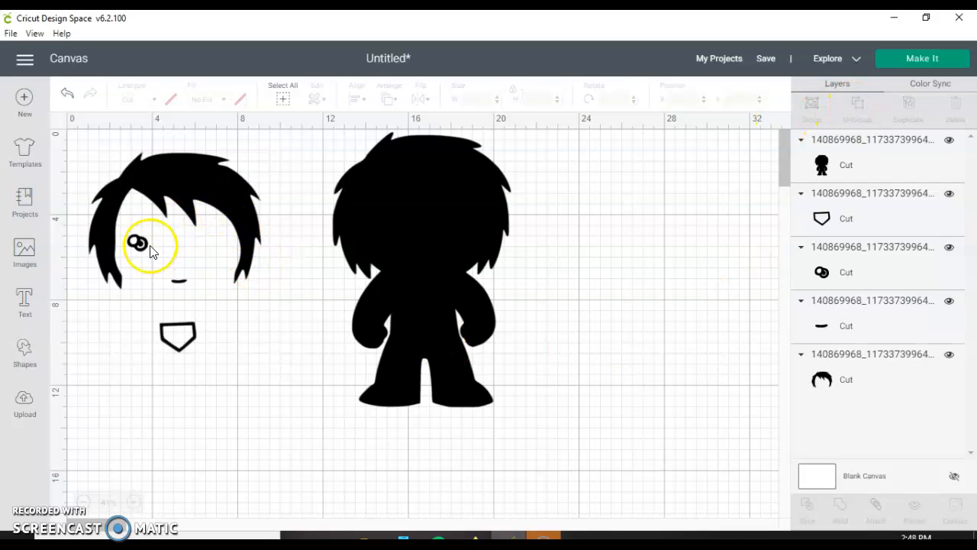
Move the eye, mouth line and pocket pieces to the empty area beyond the silhouette and attach them together.
{"action": "left_click_drag", "start_coordinate": [137, 241], "coordinate": [670, 192]}
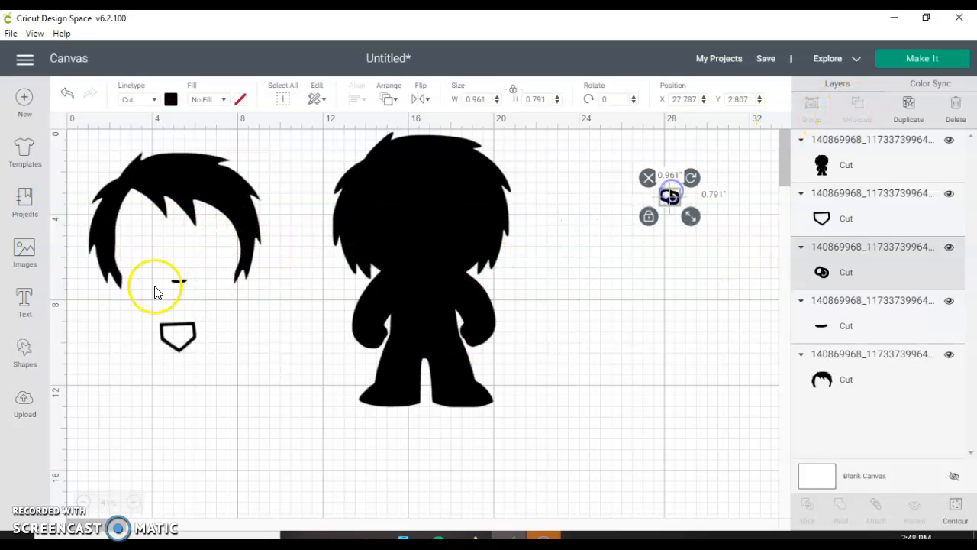
{"action": "left_click_drag", "start_coordinate": [178, 285], "coordinate": [667, 258]}
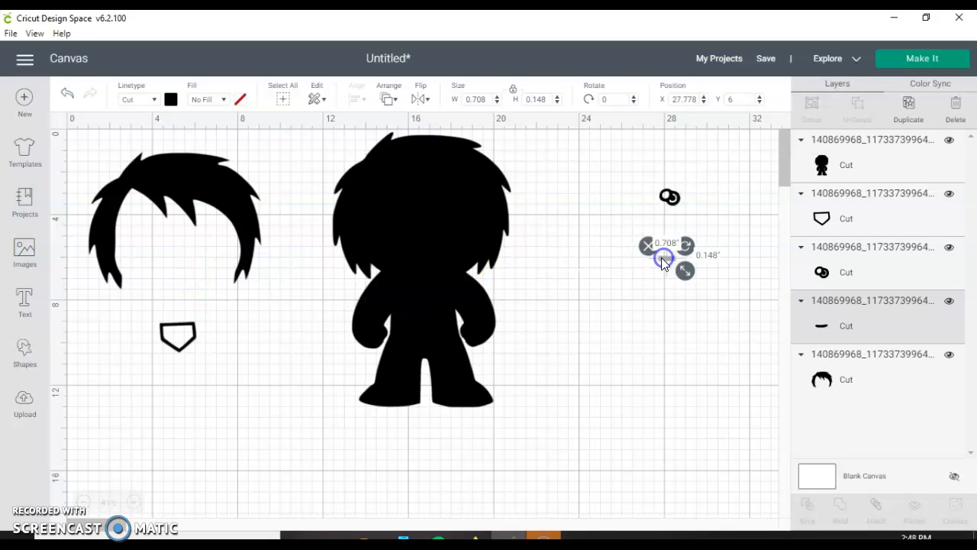
{"action": "left_click_drag", "start_coordinate": [174, 332], "coordinate": [719, 222]}
{"action": "left_click_drag", "start_coordinate": [617, 176], "coordinate": [752, 285]}
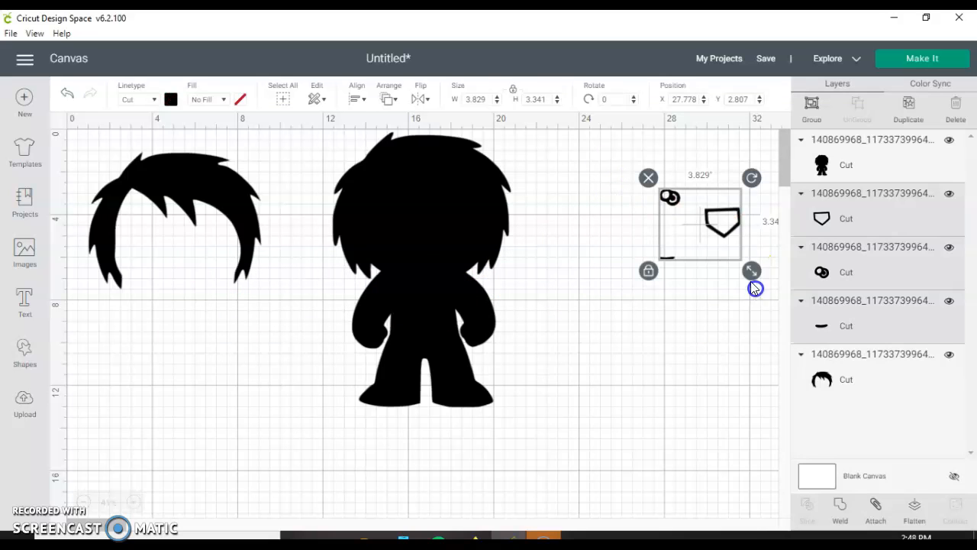
{"action": "left_click", "coordinate": [878, 505]}
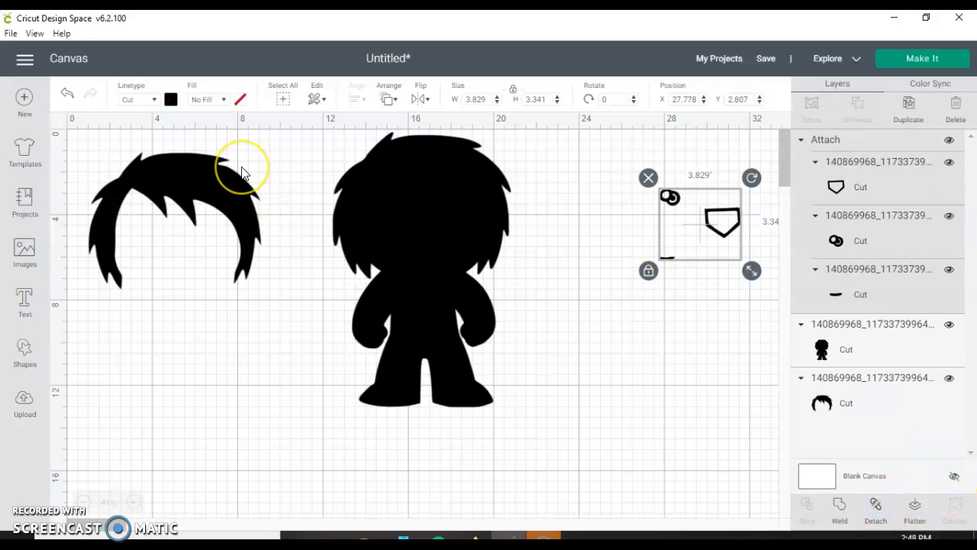
Duplicate the black hair shape and place the copy directly below the original hair.
{"action": "left_click", "coordinate": [166, 203]}
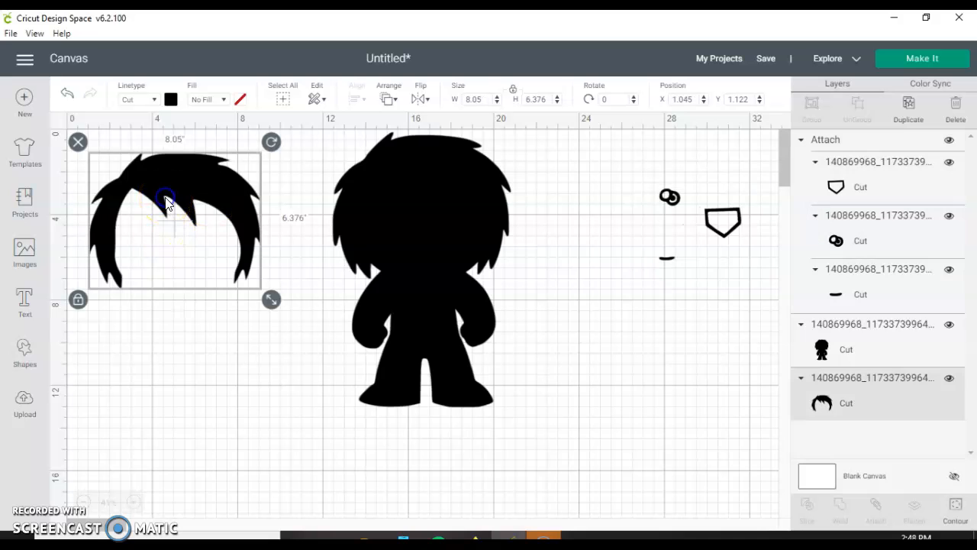
{"action": "left_click", "coordinate": [909, 104]}
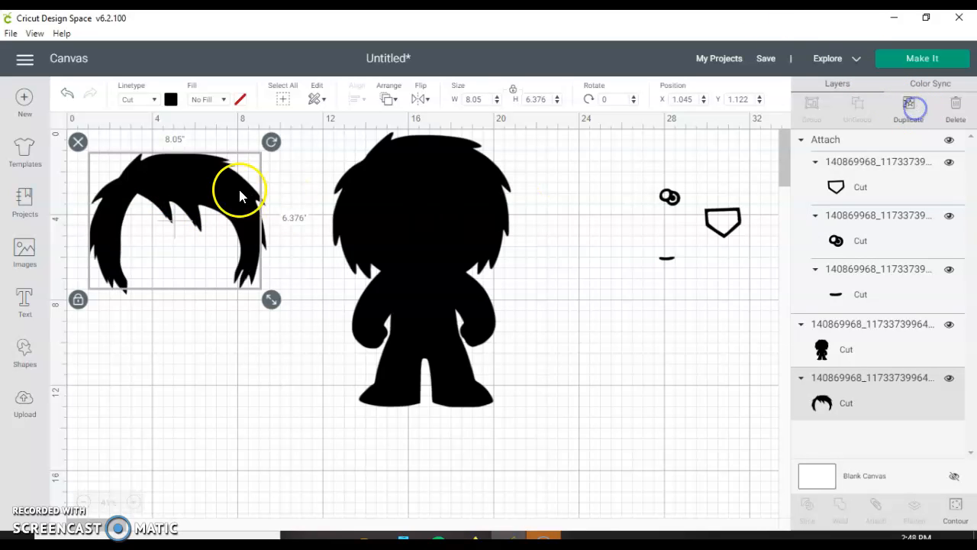
{"action": "left_click_drag", "start_coordinate": [188, 204], "coordinate": [194, 359]}
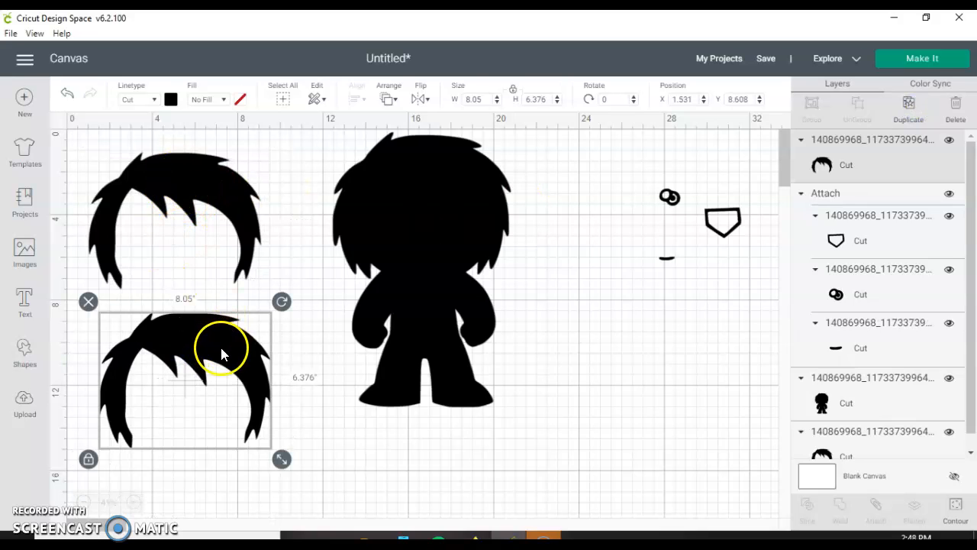
Change the material color of the duplicated hair to dark orange.
{"action": "left_click", "coordinate": [170, 99]}
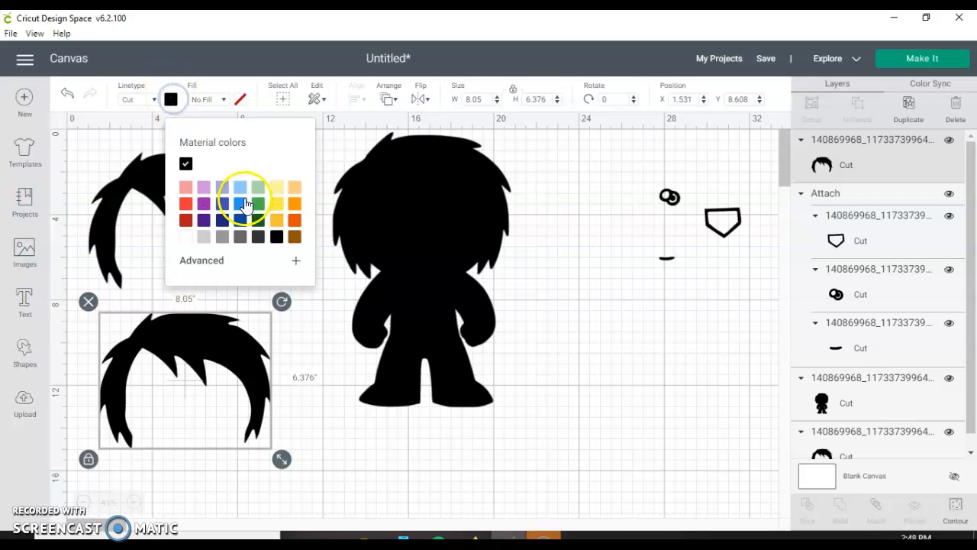
{"action": "left_click", "coordinate": [296, 223]}
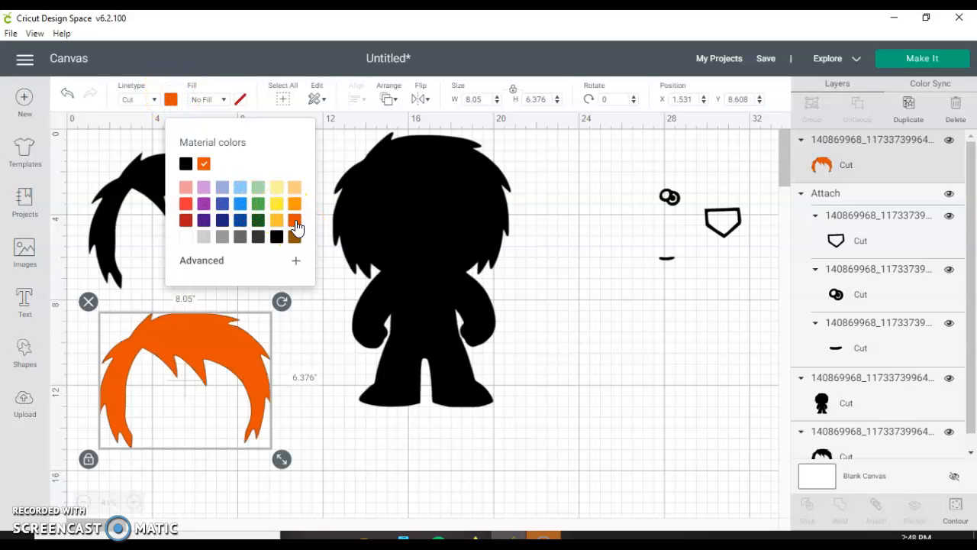
{"action": "left_click", "coordinate": [572, 365]}
Hide all contours of the original black hair, including the full silhouette, and show only the large lower face piece.
{"action": "left_click", "coordinate": [212, 213]}
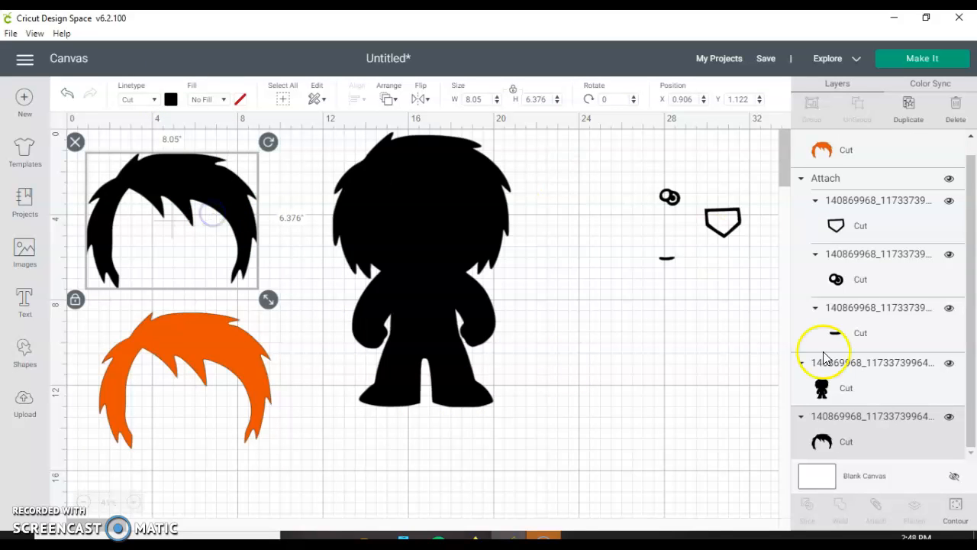
{"action": "left_click", "coordinate": [965, 521]}
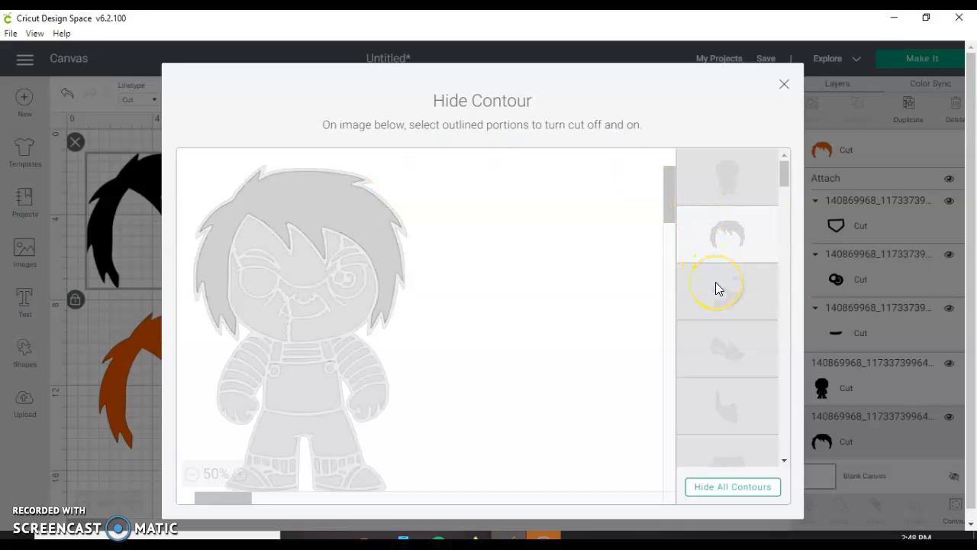
{"action": "scroll", "coordinate": [715, 288], "scroll_direction": "down", "scroll_amount": 1}
{"action": "left_click", "coordinate": [734, 243]}
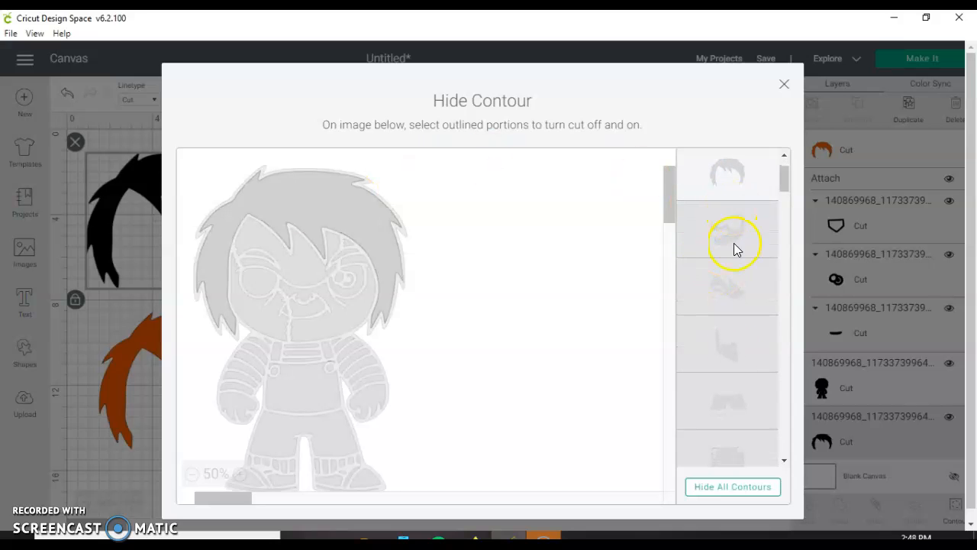
{"action": "left_click", "coordinate": [722, 488]}
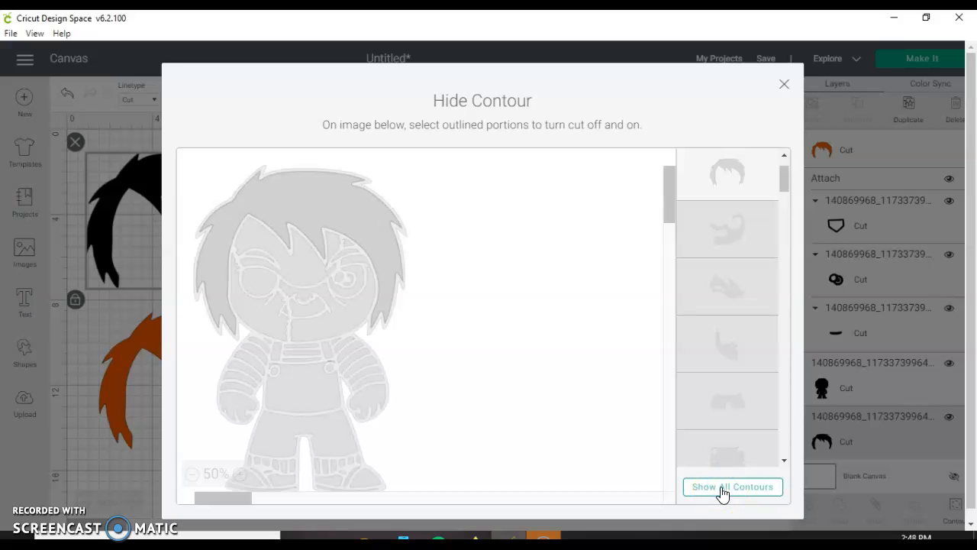
{"action": "left_click", "coordinate": [787, 173]}
{"action": "left_click_drag", "start_coordinate": [787, 171], "coordinate": [786, 156]}
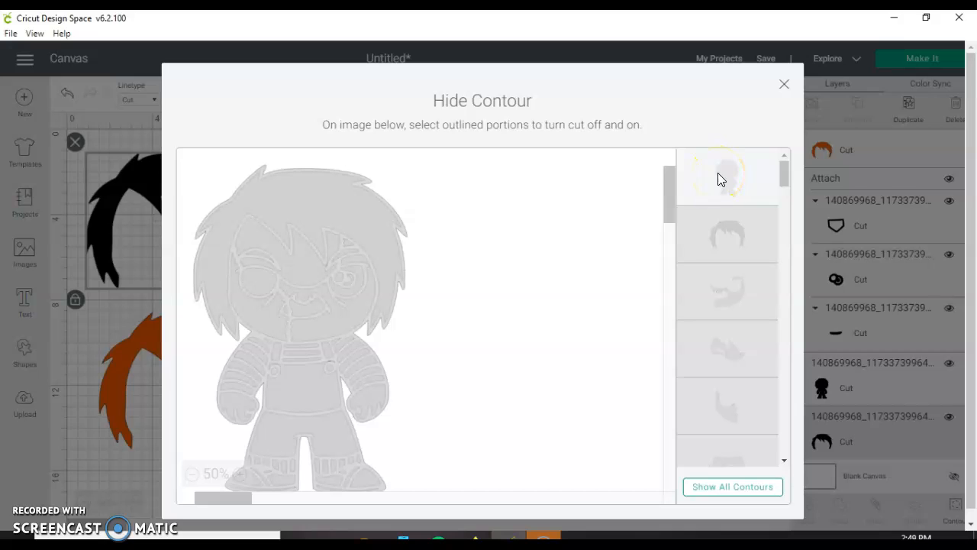
{"action": "left_click", "coordinate": [735, 299]}
{"action": "left_click", "coordinate": [721, 183]}
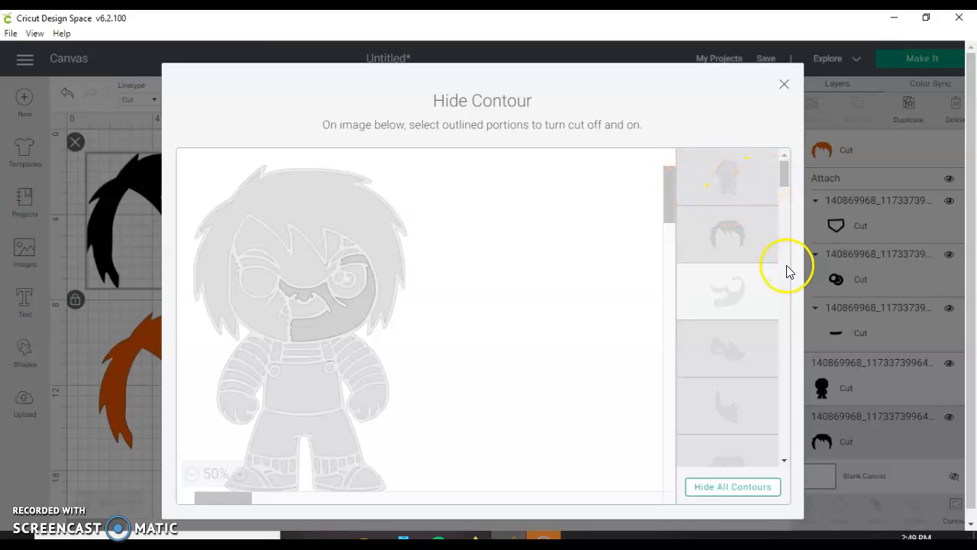
Show the remaining face skin contours: the forehead, the other cheek, the mouth area and the small pieces near the brow.
{"action": "left_click", "coordinate": [719, 353]}
{"action": "left_click", "coordinate": [723, 414]}
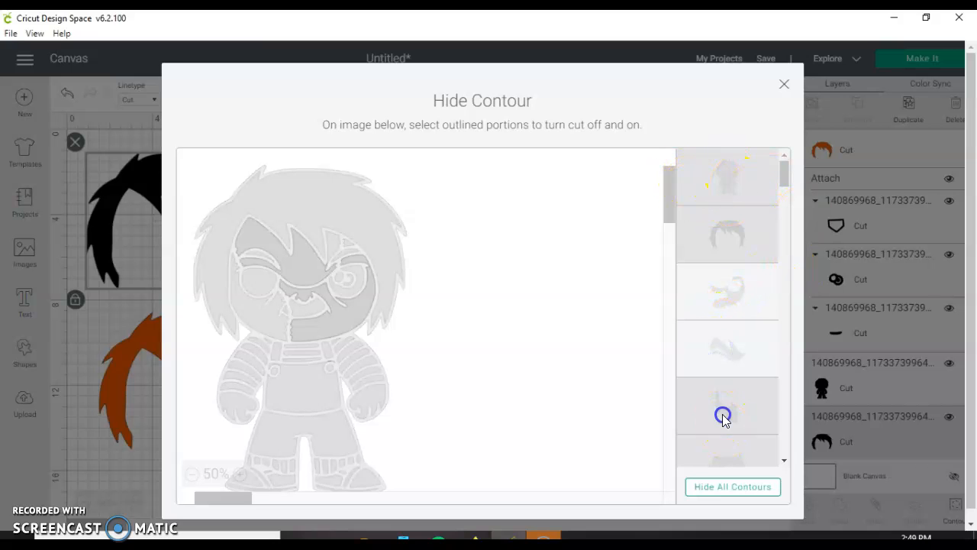
{"action": "left_click", "coordinate": [730, 187]}
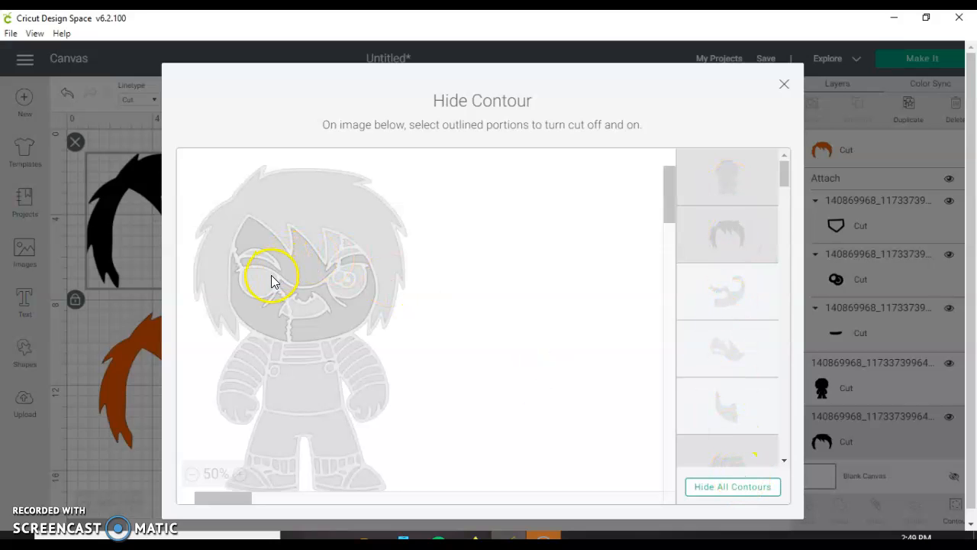
{"action": "left_click", "coordinate": [305, 310]}
{"action": "left_click", "coordinate": [331, 264]}
{"action": "left_click", "coordinate": [333, 248]}
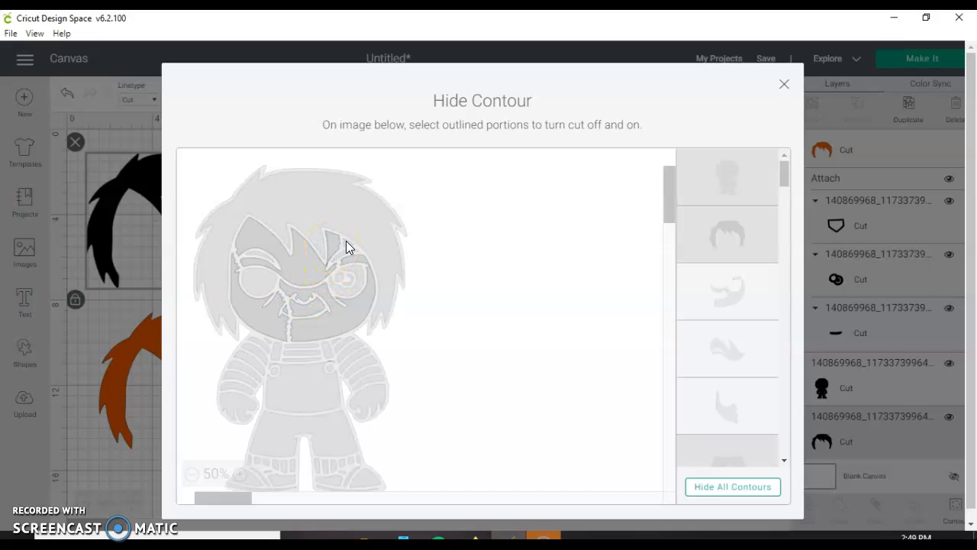
{"action": "left_click", "coordinate": [346, 243]}
Show the contours of both hands and finish the contour selection for the face-and-hands shape.
{"action": "left_click", "coordinate": [370, 405]}
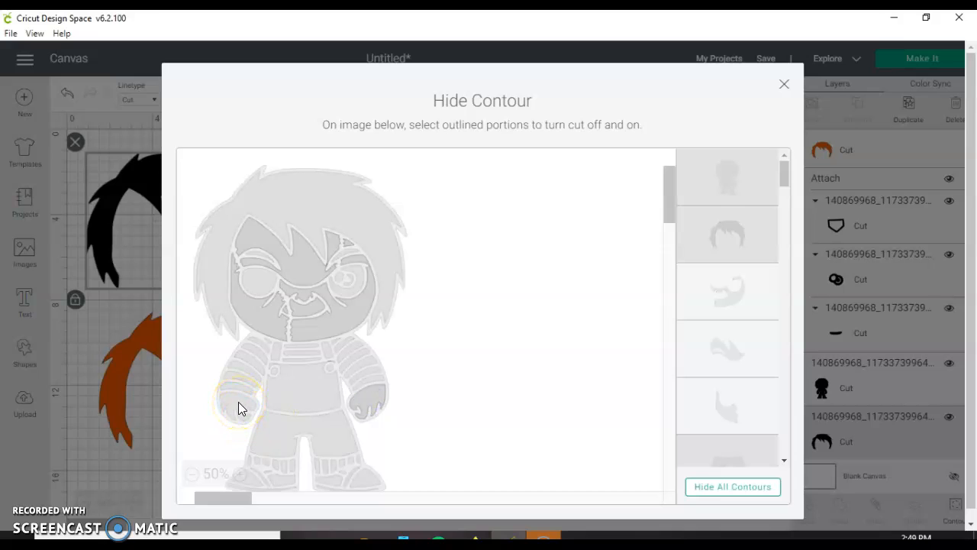
{"action": "left_click", "coordinate": [239, 403]}
{"action": "left_click", "coordinate": [570, 221]}
{"action": "left_click", "coordinate": [677, 451]}
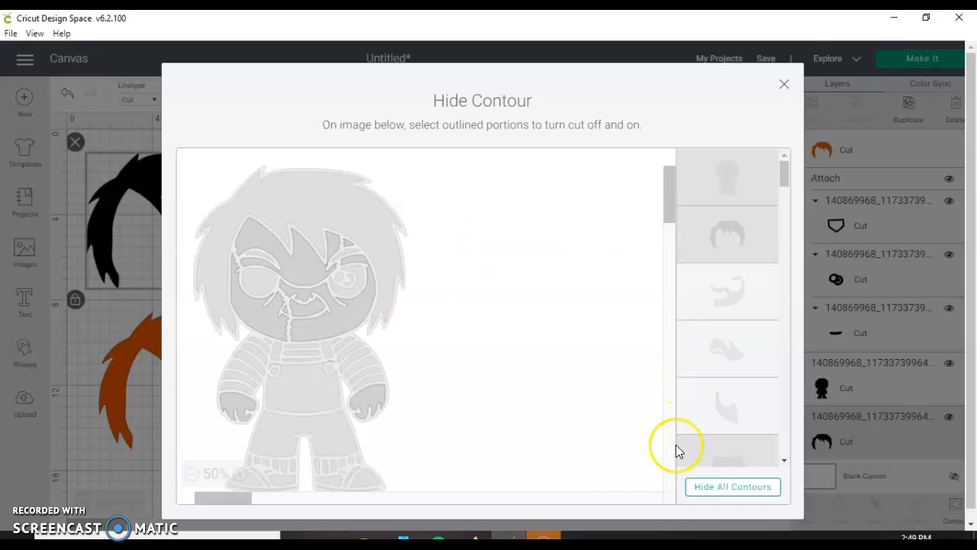
{"action": "left_click", "coordinate": [786, 84]}
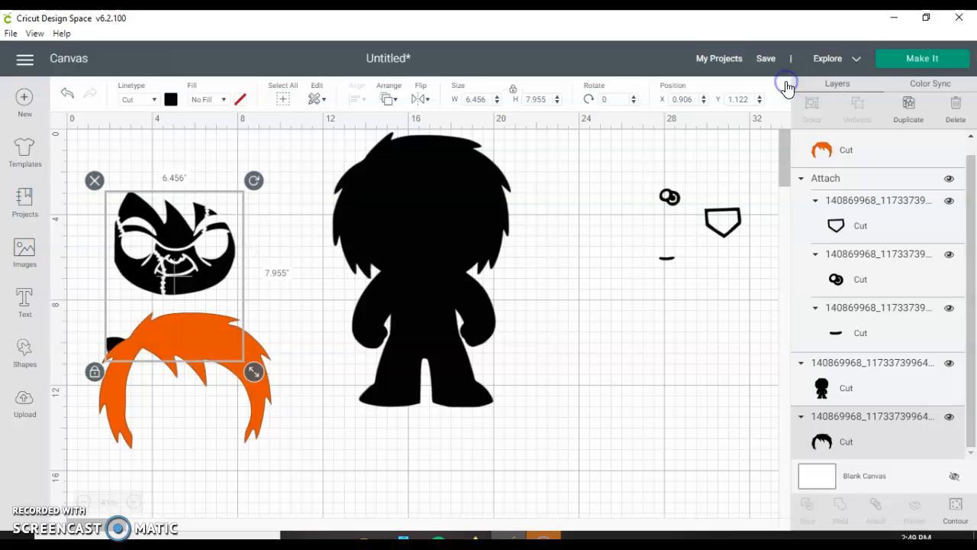
Duplicate the black face-and-hands shape and place one of the two copies in the empty area above the orange hair.
{"action": "left_click_drag", "start_coordinate": [160, 251], "coordinate": [624, 372]}
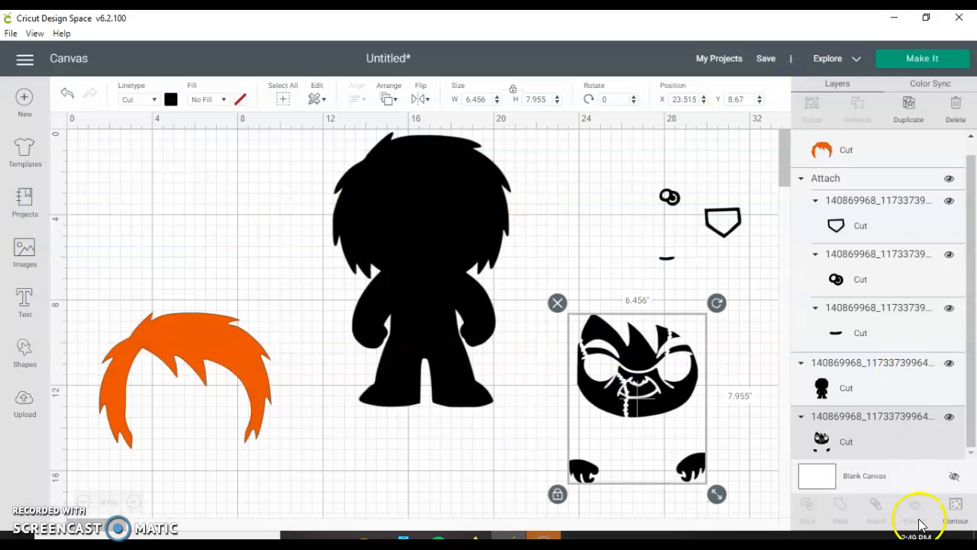
{"action": "left_click", "coordinate": [908, 113]}
{"action": "left_click_drag", "start_coordinate": [645, 376], "coordinate": [579, 479]}
{"action": "left_click_drag", "start_coordinate": [634, 391], "coordinate": [182, 209]}
Move the attached eye, mouth and pocket pieces out of the way and place the other face-and-hands copy beside the silhouette's head.
{"action": "left_click_drag", "start_coordinate": [574, 488], "coordinate": [620, 350]}
{"action": "left_click_drag", "start_coordinate": [694, 232], "coordinate": [900, 468]}
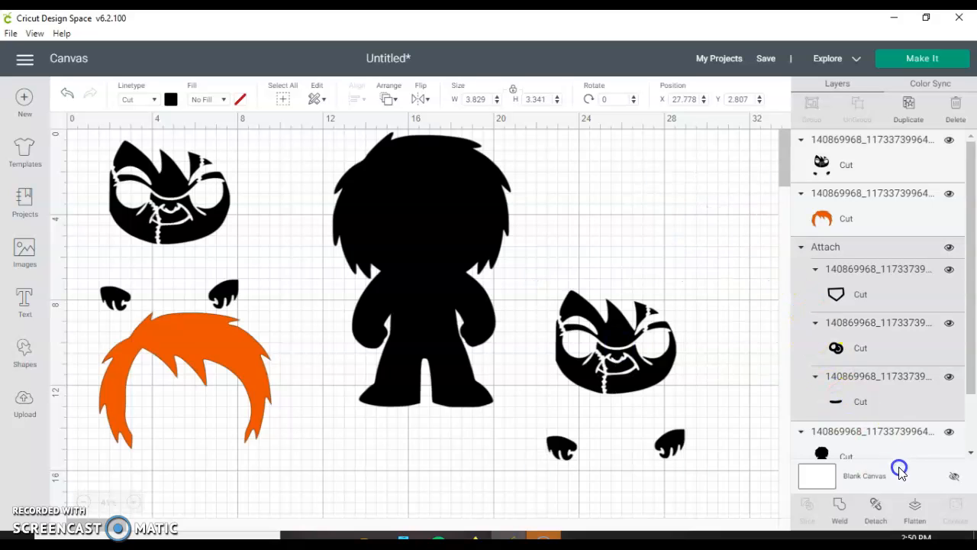
{"action": "left_click_drag", "start_coordinate": [644, 343], "coordinate": [644, 203]}
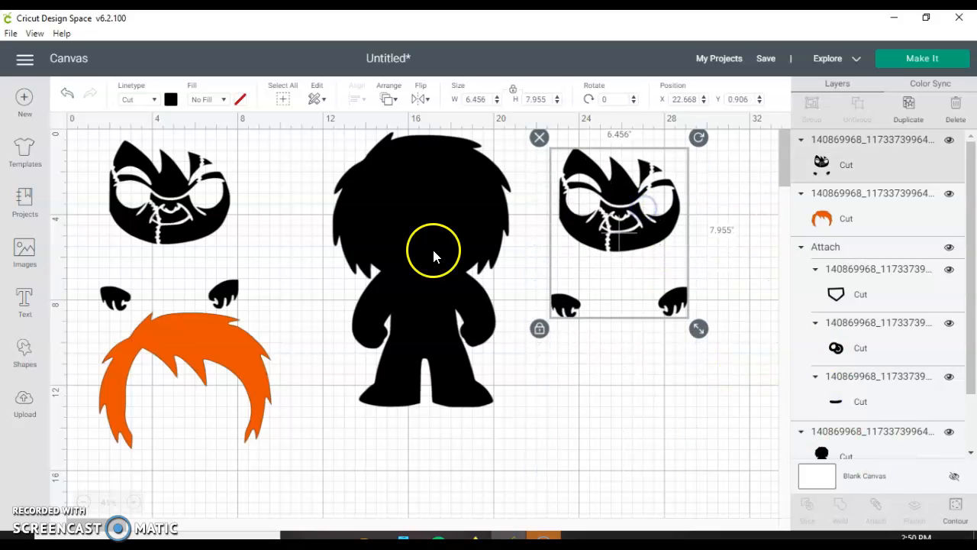
Hide all contours of the face-and-hands shape above the orange hair and show the overalls' bib and trouser pieces.
{"action": "left_click", "coordinate": [142, 205]}
{"action": "left_click", "coordinate": [952, 516]}
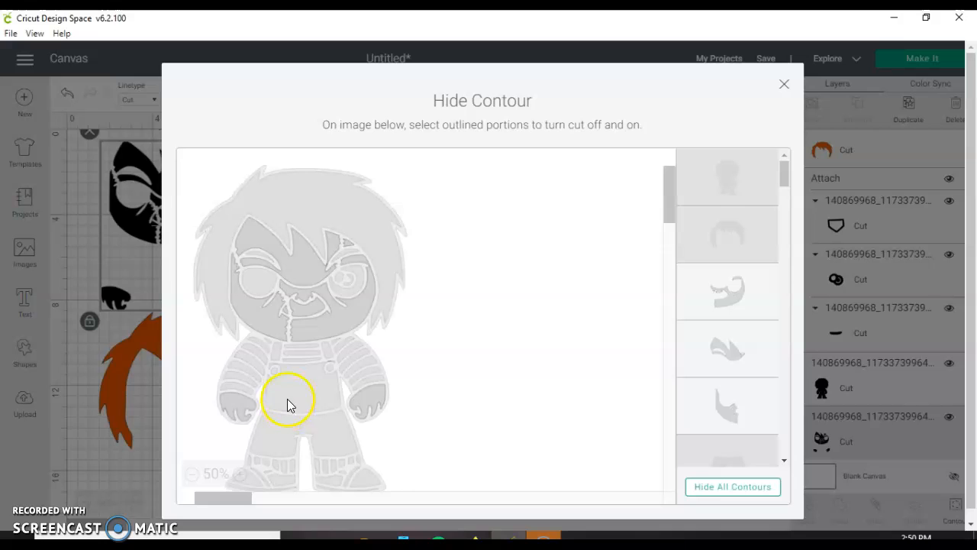
{"action": "left_click", "coordinate": [299, 377]}
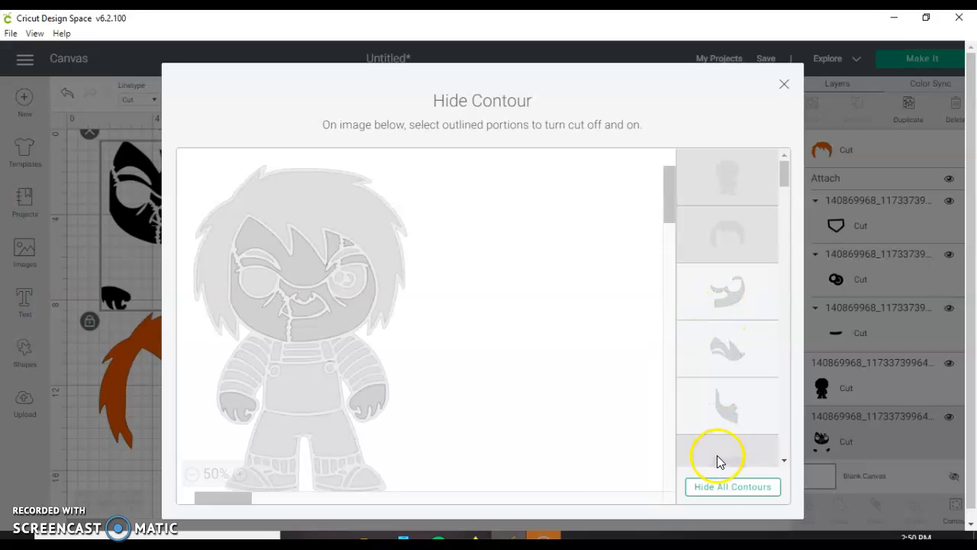
{"action": "left_click", "coordinate": [722, 490]}
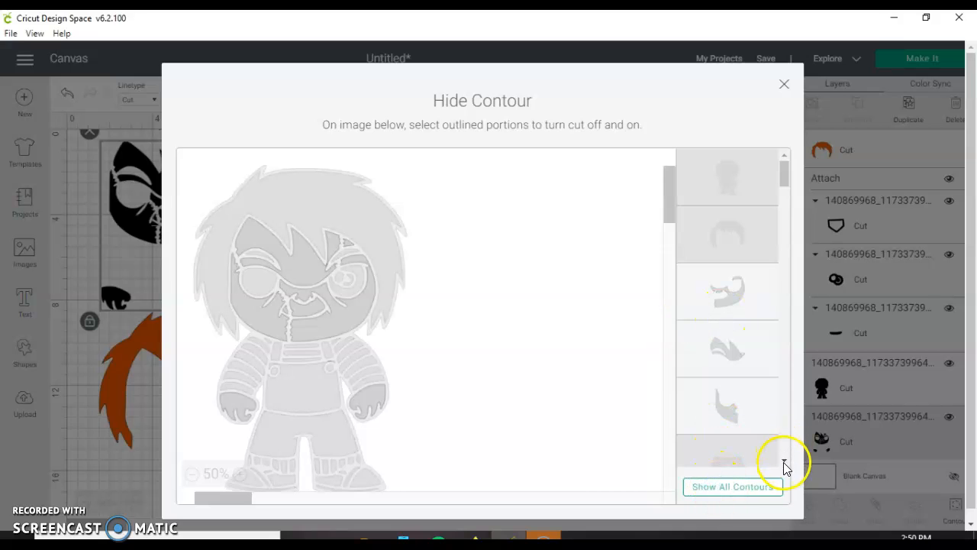
{"action": "left_click", "coordinate": [785, 462]}
{"action": "left_click", "coordinate": [722, 329]}
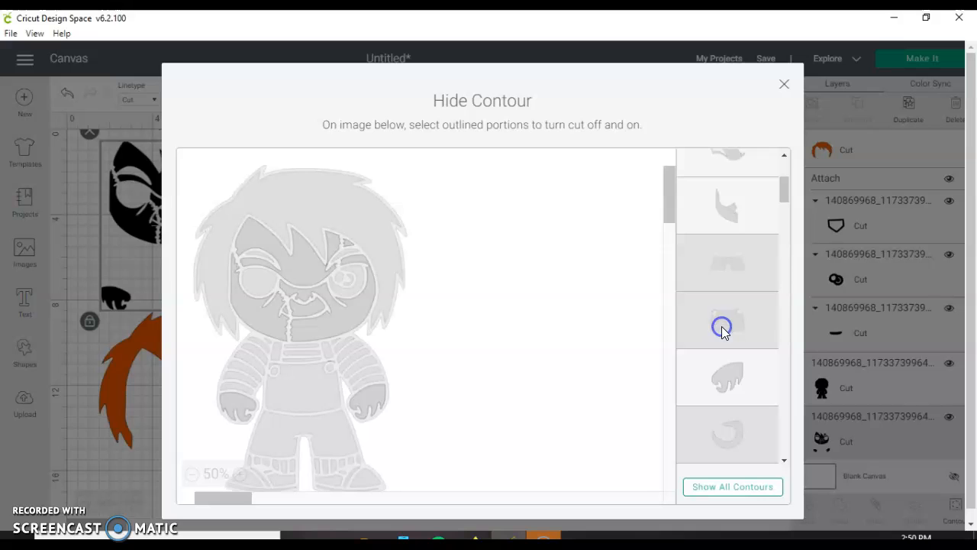
{"action": "left_click", "coordinate": [723, 265]}
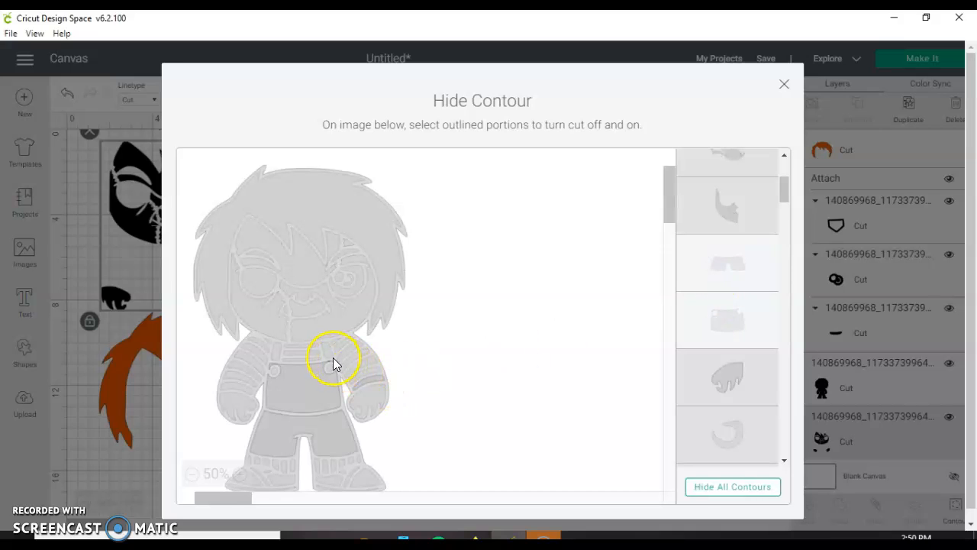
Show both overall strap contours, hide the full silhouette contour and finish the contour selection.
{"action": "left_click", "coordinate": [326, 352]}
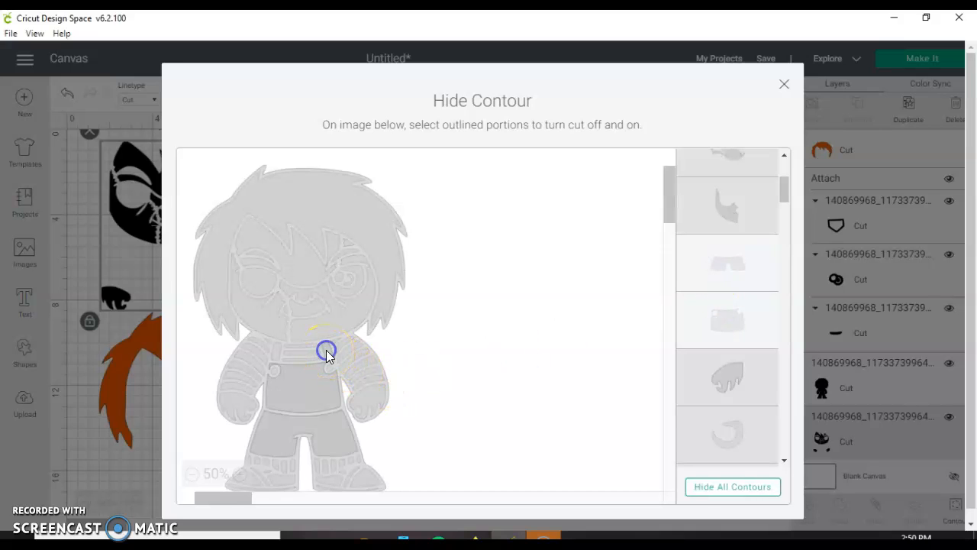
{"action": "left_click", "coordinate": [277, 353]}
{"action": "left_click", "coordinate": [574, 480]}
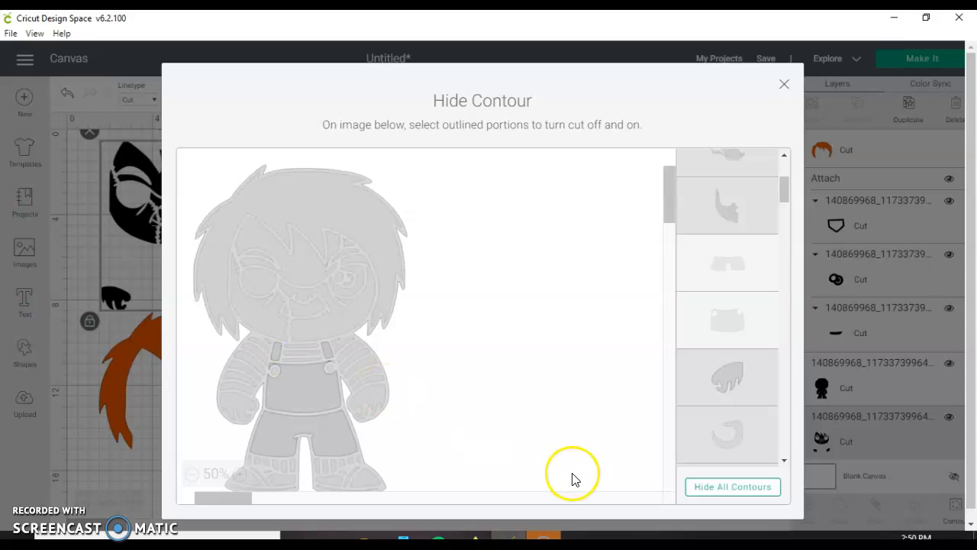
{"action": "left_click_drag", "start_coordinate": [781, 190], "coordinate": [781, 158]}
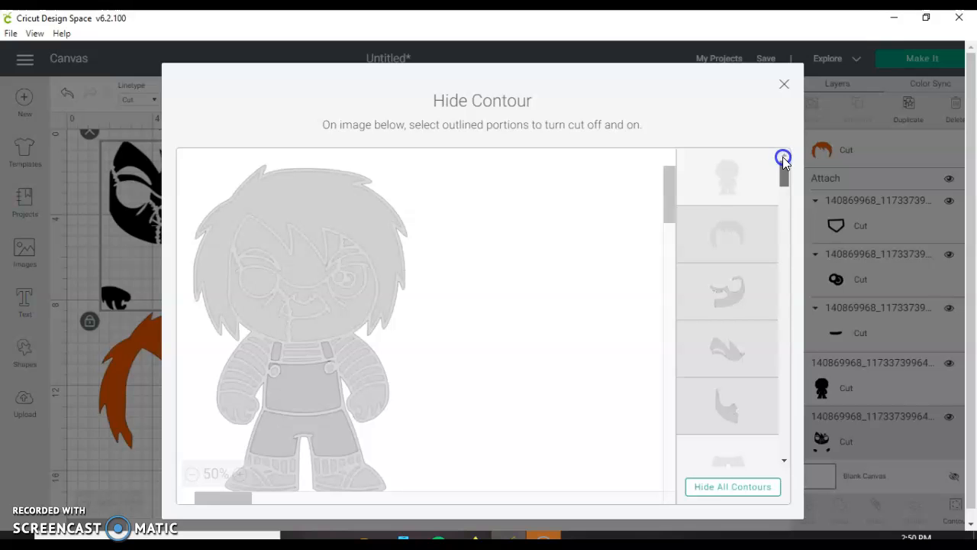
{"action": "left_click", "coordinate": [740, 178]}
{"action": "left_click", "coordinate": [784, 84]}
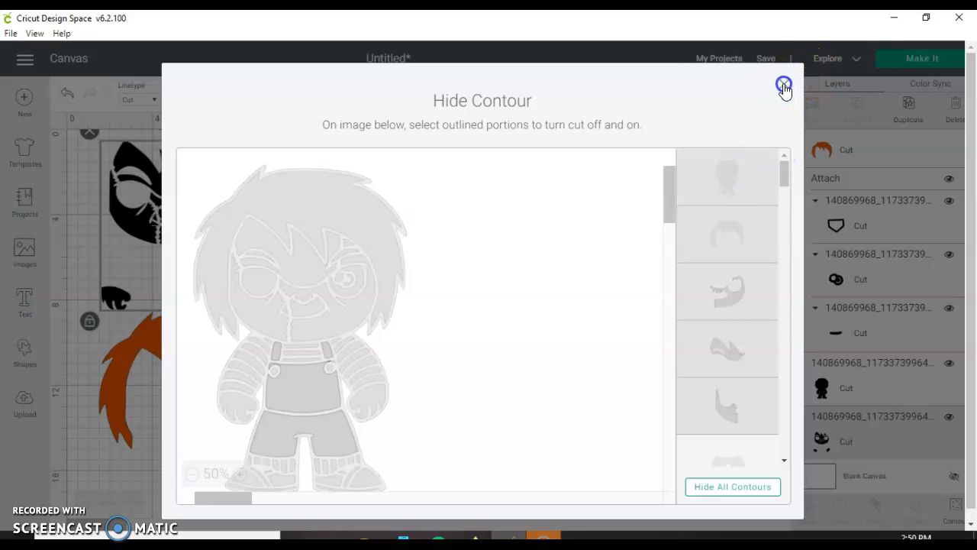
Move the black overalls up above the orange hair, duplicate them and place the copy below the face and hands.
{"action": "left_click_drag", "start_coordinate": [172, 275], "coordinate": [179, 204]}
{"action": "left_click", "coordinate": [907, 107]}
{"action": "left_click_drag", "start_coordinate": [183, 225], "coordinate": [632, 429]}
Change the material color of the face-and-hands shape beside the silhouette to light orange.
{"action": "left_click", "coordinate": [644, 226]}
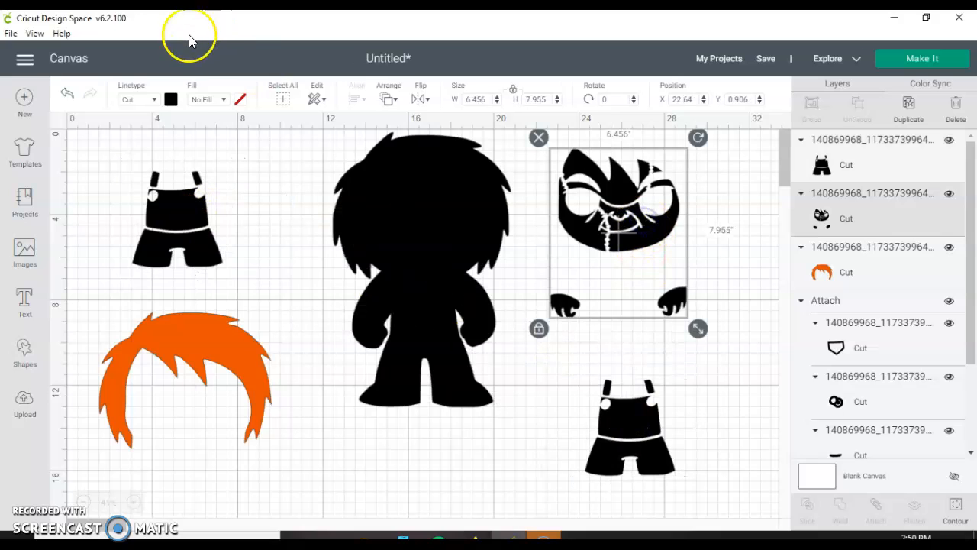
{"action": "left_click", "coordinate": [171, 99]}
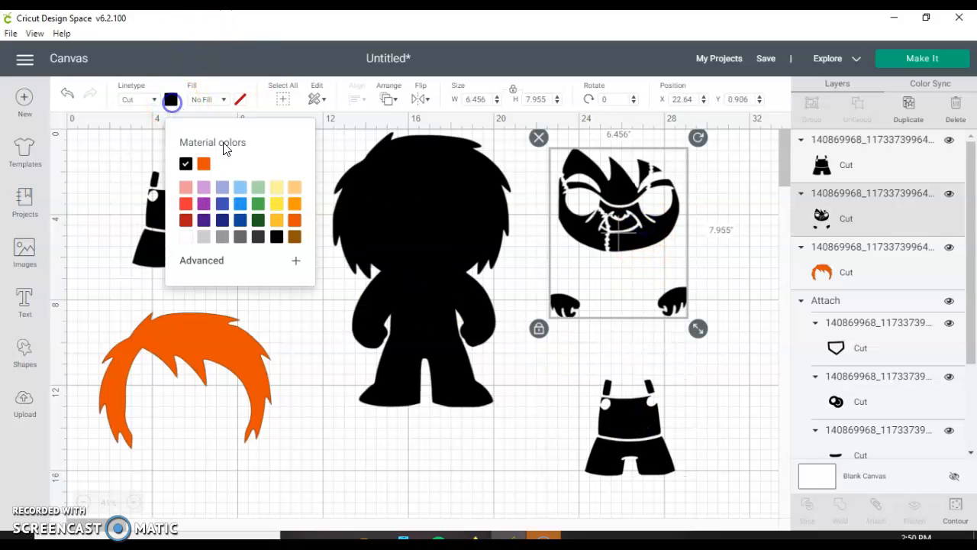
{"action": "left_click", "coordinate": [295, 187]}
Change the material color of the overalls copy below the hands to dark blue and deselect it.
{"action": "left_click", "coordinate": [603, 412]}
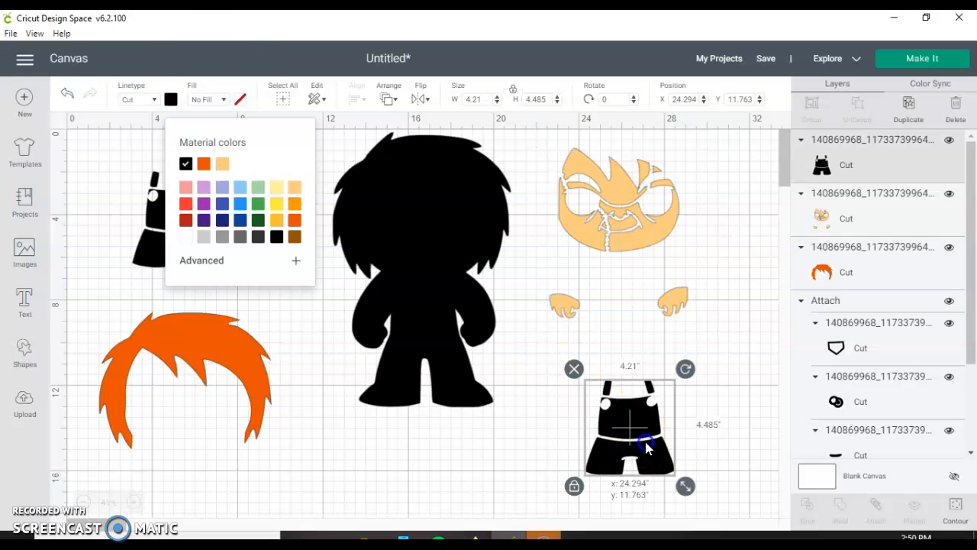
{"action": "left_click", "coordinate": [171, 100]}
{"action": "left_click", "coordinate": [222, 222]}
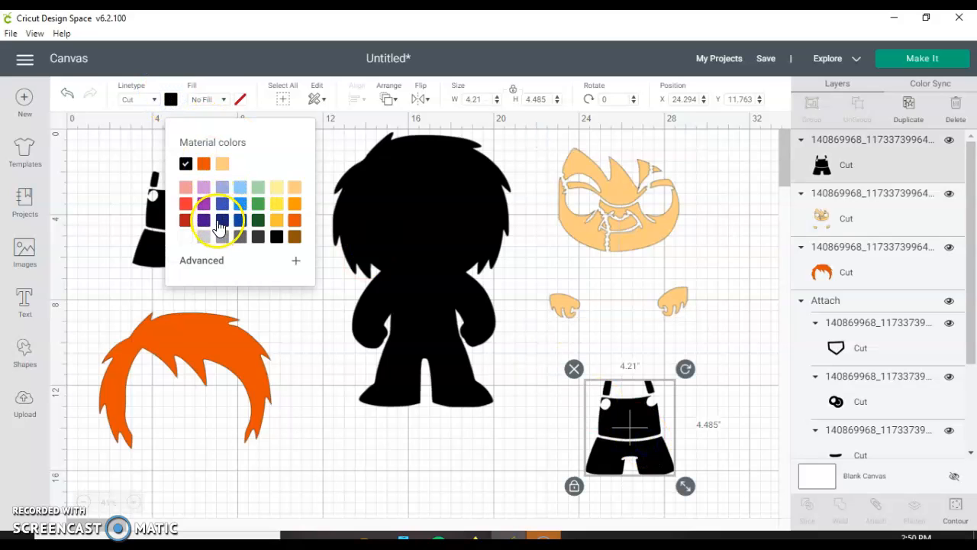
{"action": "left_click", "coordinate": [123, 252]}
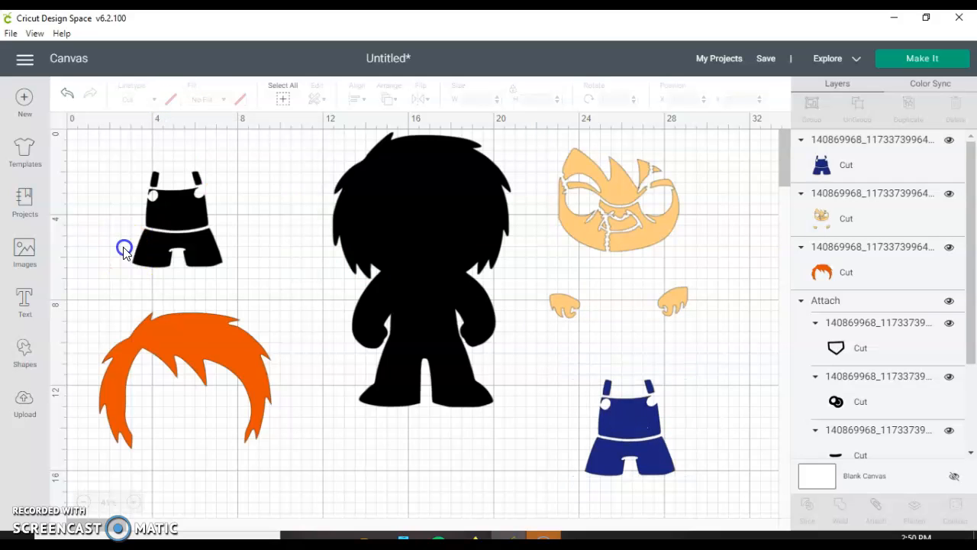
Open the contours of the black overalls above the orange hair and hide all of them.
{"action": "left_click", "coordinate": [162, 229]}
{"action": "left_click", "coordinate": [961, 519]}
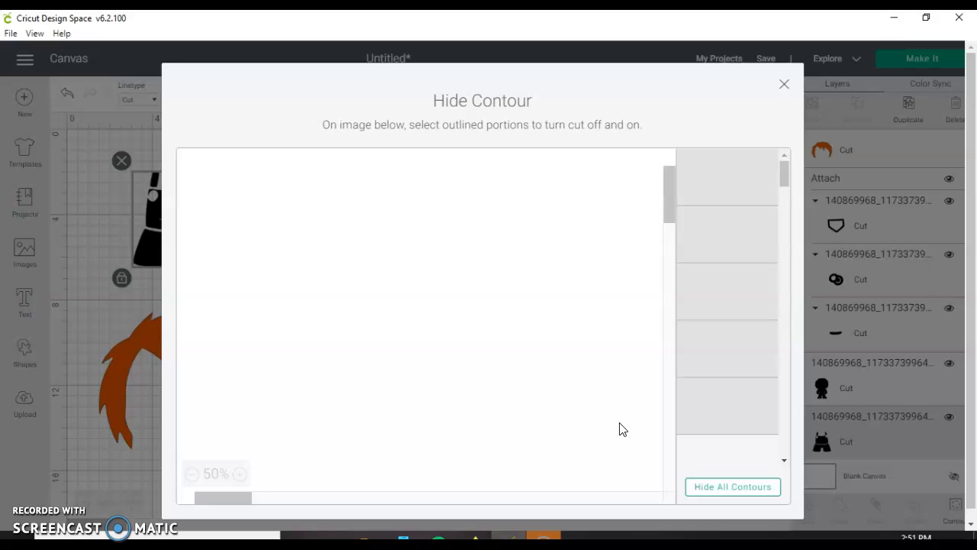
{"action": "left_click", "coordinate": [718, 487]}
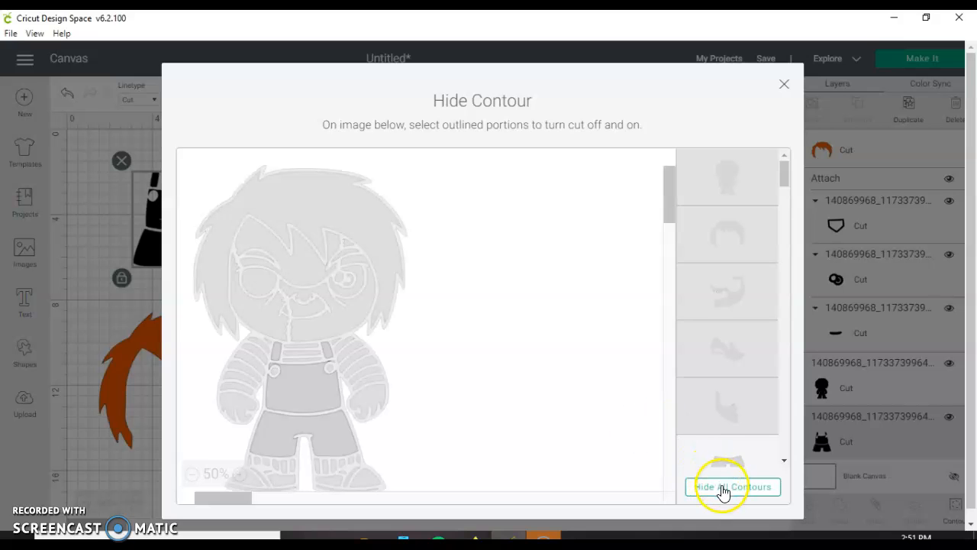
Show the contours of both eyes, including the crescent and the small pupil of the detailed eye.
{"action": "left_click_drag", "start_coordinate": [785, 160], "coordinate": [785, 197]}
{"action": "left_click", "coordinate": [720, 296]}
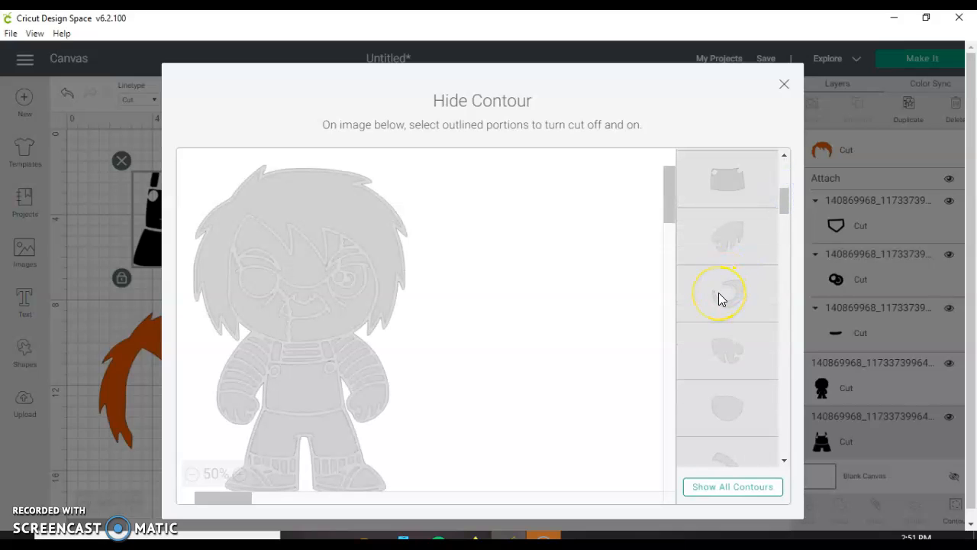
{"action": "left_click", "coordinate": [729, 353]}
{"action": "left_click", "coordinate": [727, 405]}
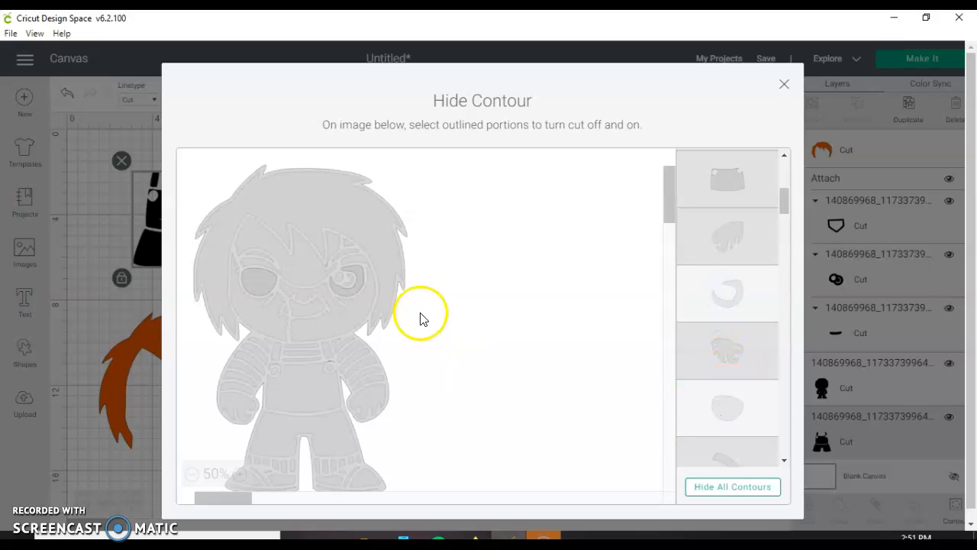
{"action": "left_click", "coordinate": [342, 282]}
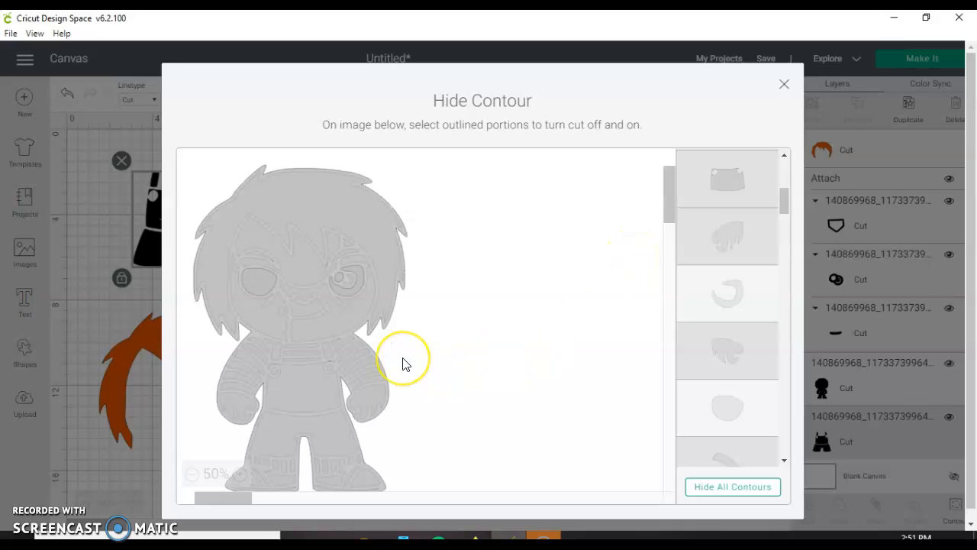
Show the thin sole and lace contours on both of the doll's shoes.
{"action": "scroll", "coordinate": [403, 364], "scroll_direction": "down", "scroll_amount": 1}
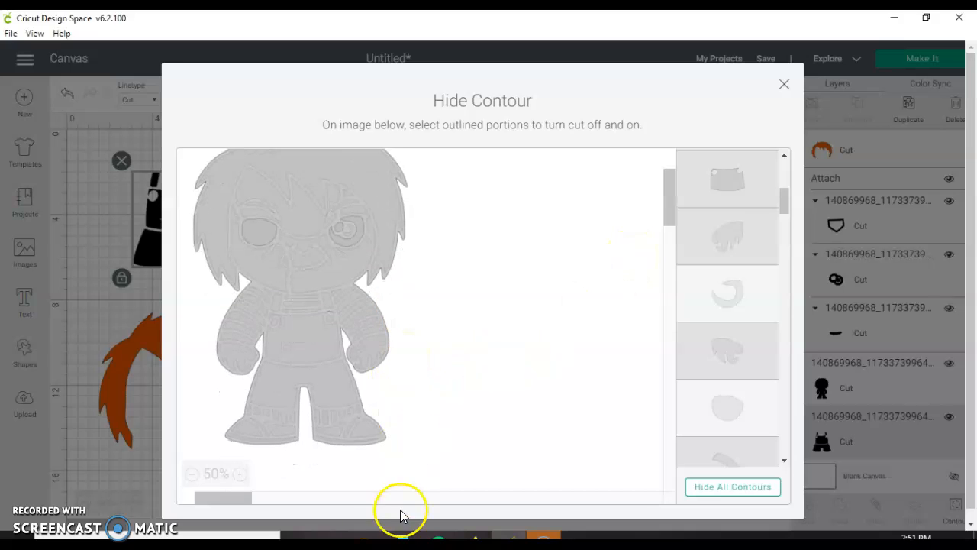
{"action": "left_click", "coordinate": [268, 443]}
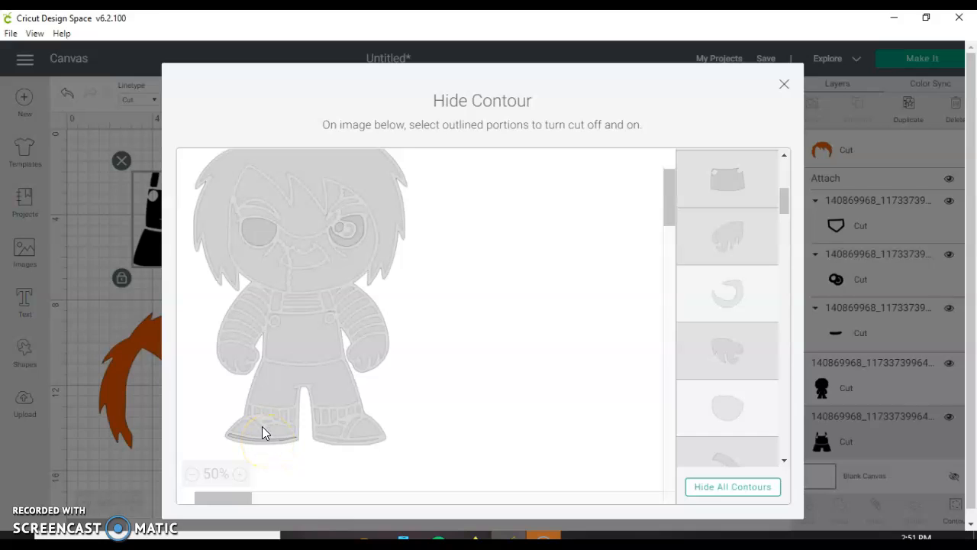
{"action": "left_click", "coordinate": [260, 425]}
{"action": "left_click", "coordinate": [267, 423]}
{"action": "left_click", "coordinate": [341, 436]}
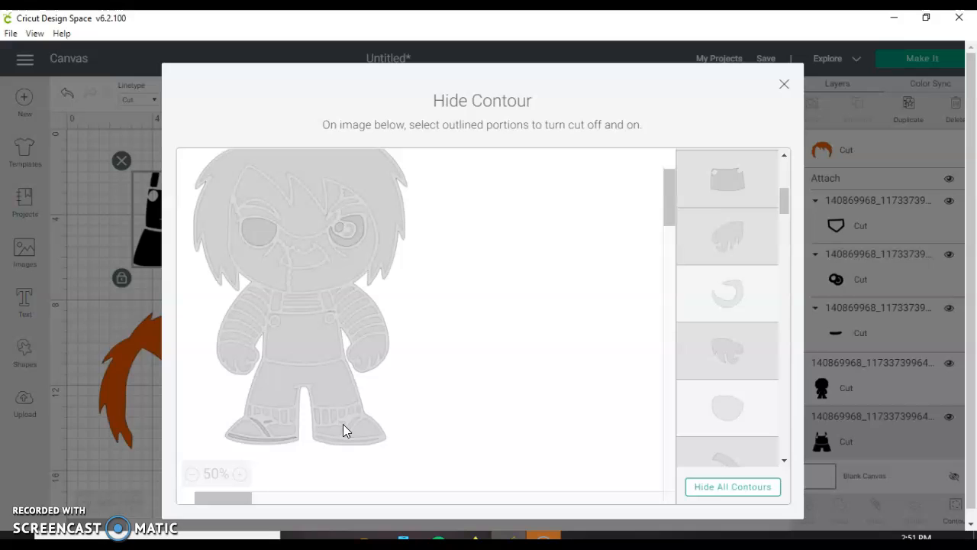
{"action": "left_click", "coordinate": [343, 426]}
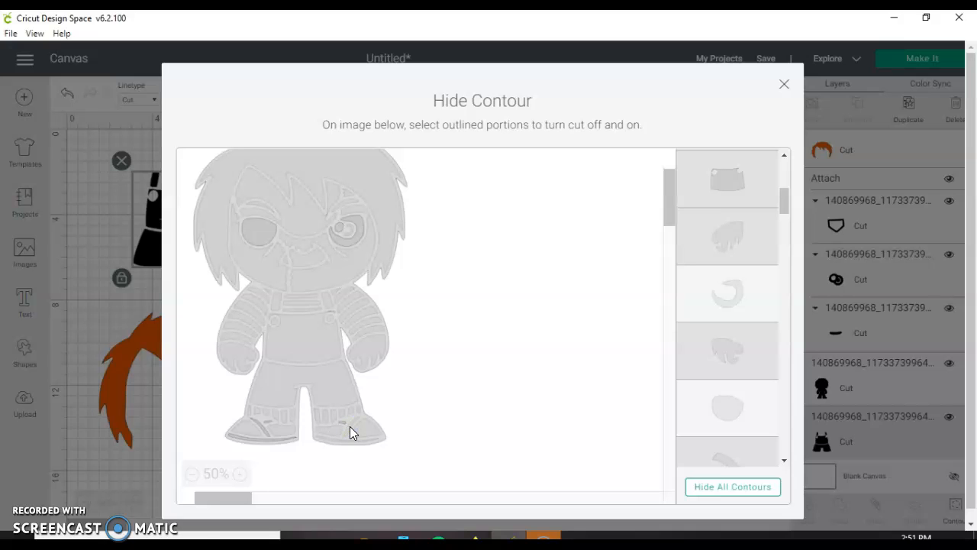
{"action": "left_click", "coordinate": [330, 443]}
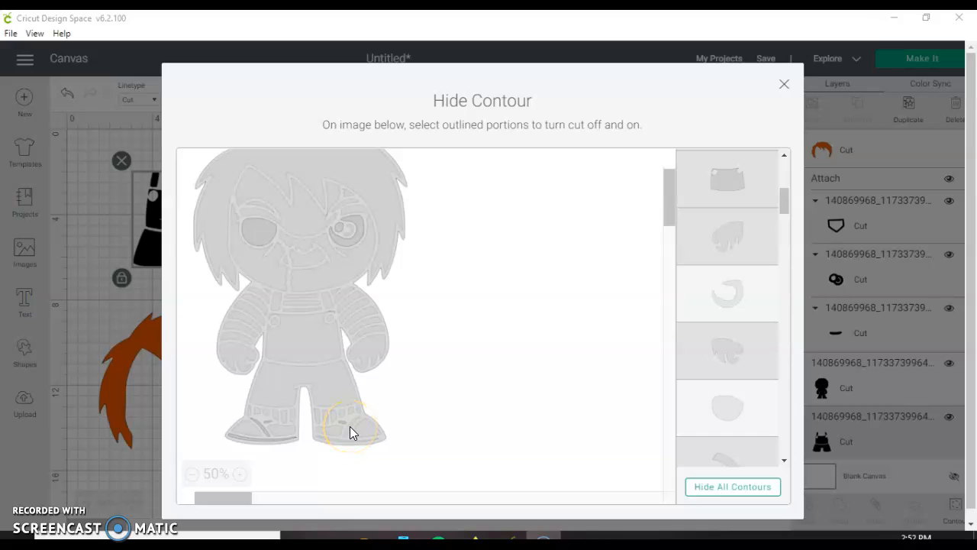
{"action": "left_click", "coordinate": [351, 428]}
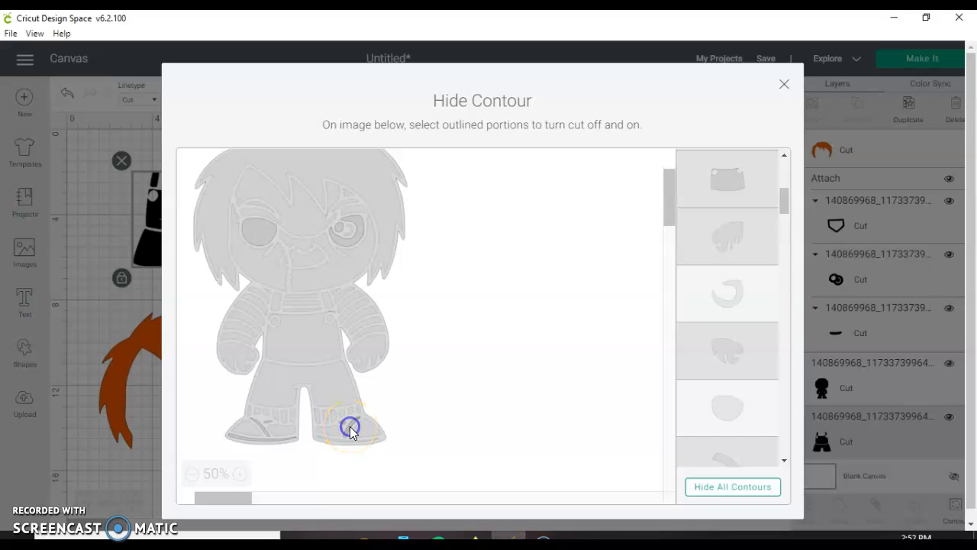
{"action": "left_click", "coordinate": [344, 443]}
{"action": "left_click", "coordinate": [565, 447]}
Hide the full silhouette contour and place a duplicate of the eyes-and-shoe-lines shape below the black silhouette.
{"action": "left_click_drag", "start_coordinate": [786, 206], "coordinate": [782, 164]}
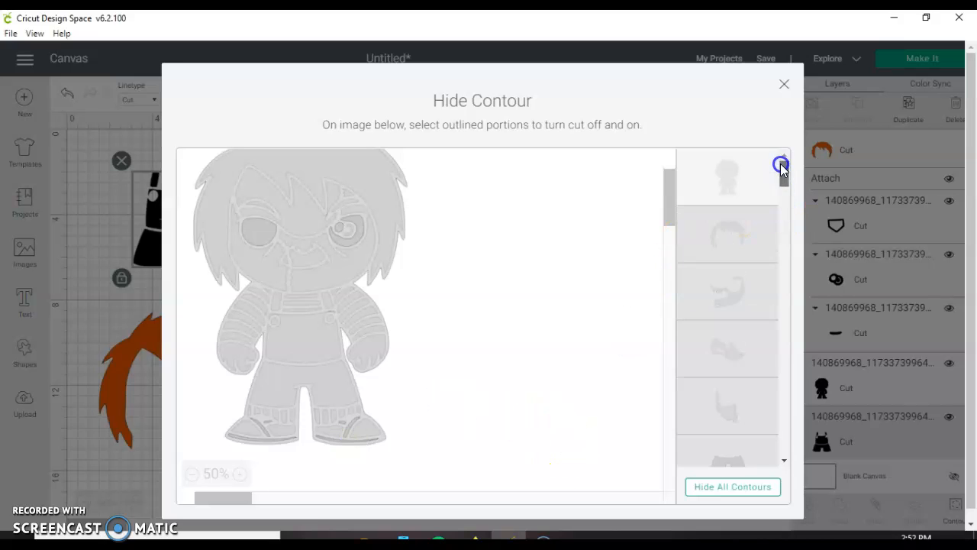
{"action": "left_click", "coordinate": [745, 168]}
{"action": "left_click", "coordinate": [785, 85]}
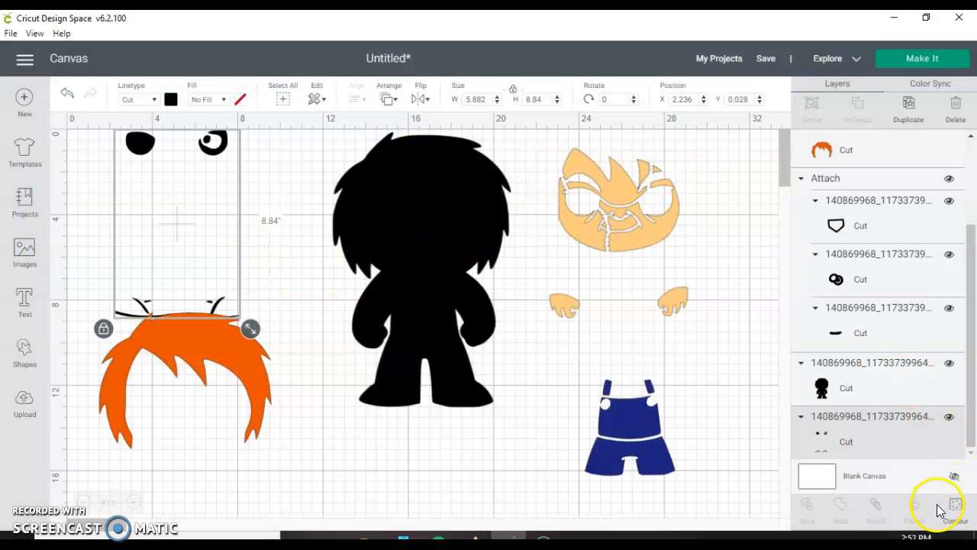
{"action": "left_click", "coordinate": [909, 107]}
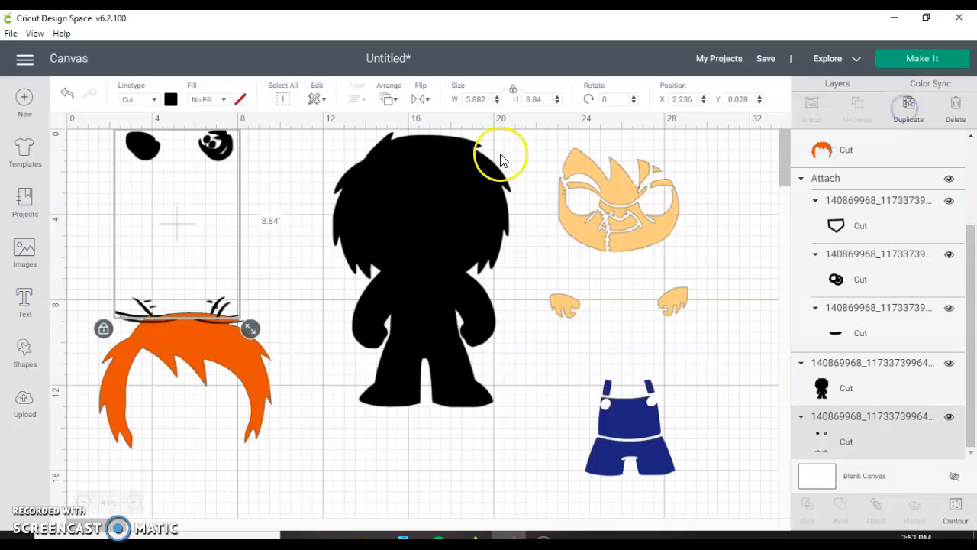
{"action": "left_click_drag", "start_coordinate": [195, 279], "coordinate": [443, 549]}
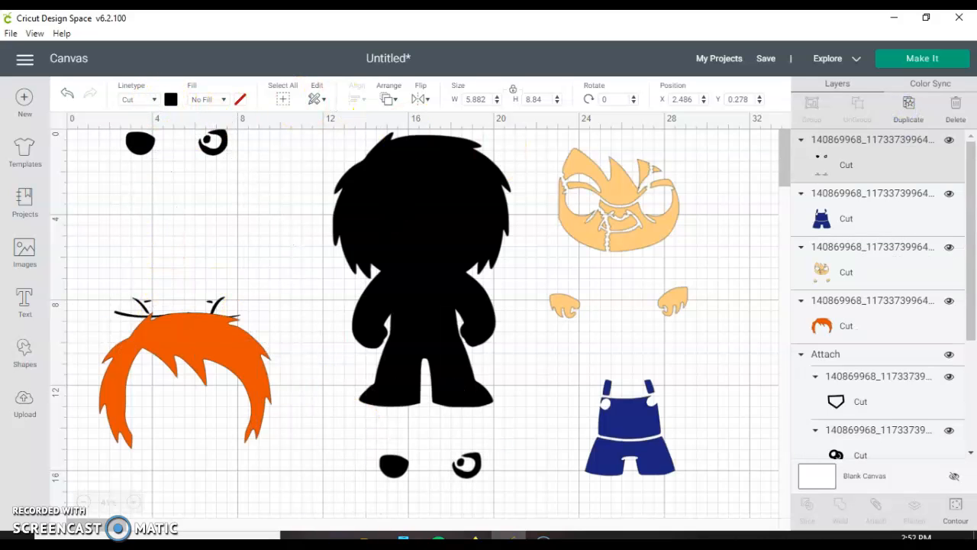
Reopen the contours of the original eyes-and-shoe-lines shape above the orange hair and hide all of them.
{"action": "left_click", "coordinate": [159, 216]}
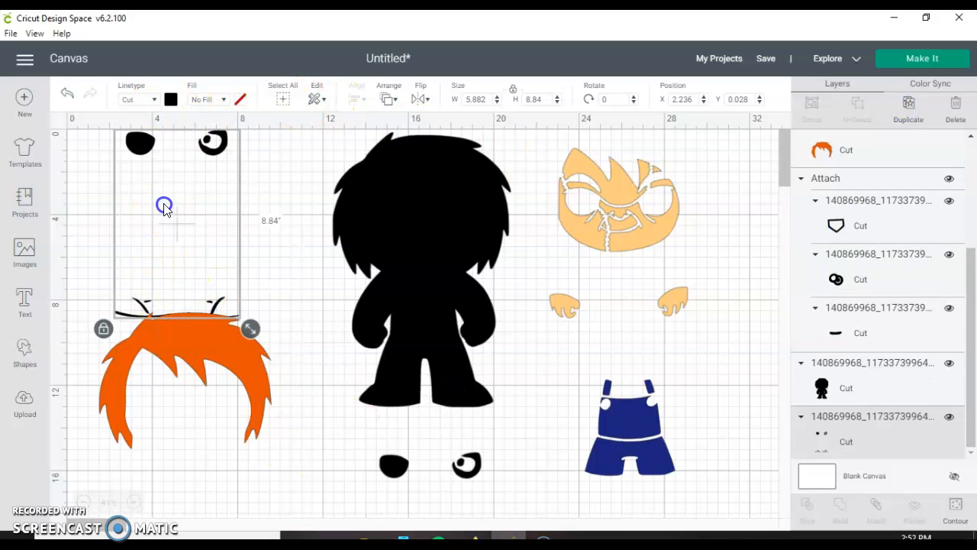
{"action": "left_click", "coordinate": [956, 516]}
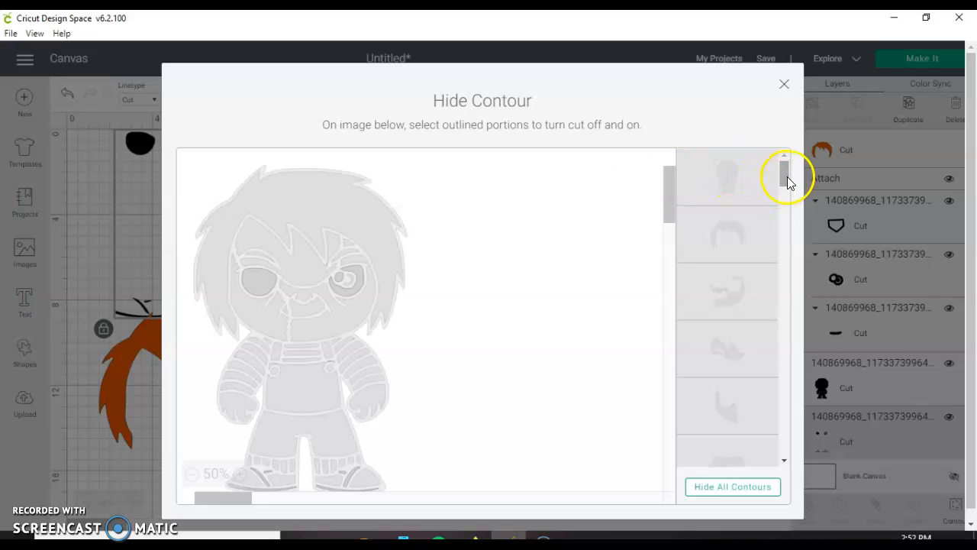
{"action": "left_click_drag", "start_coordinate": [786, 176], "coordinate": [786, 191]}
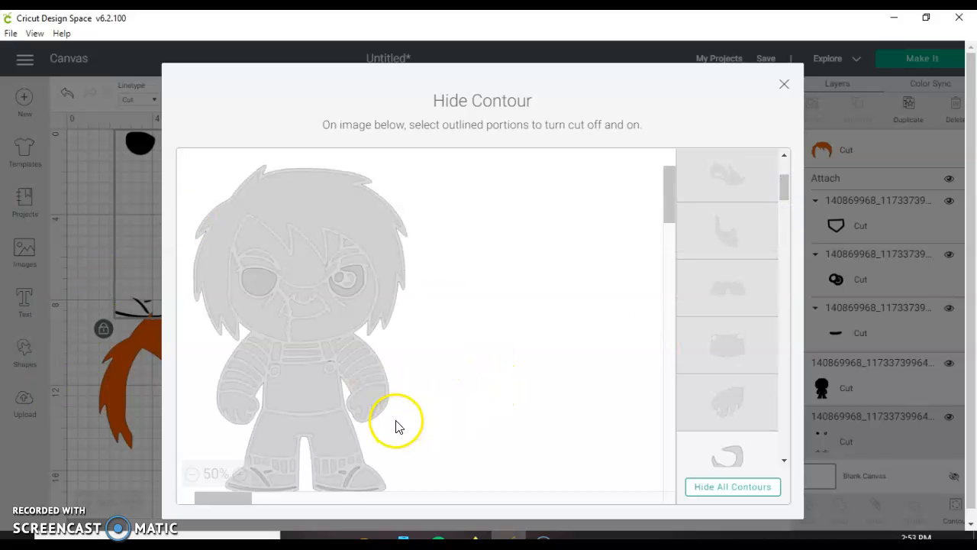
{"action": "left_click", "coordinate": [785, 461]}
{"action": "left_click", "coordinate": [784, 460]}
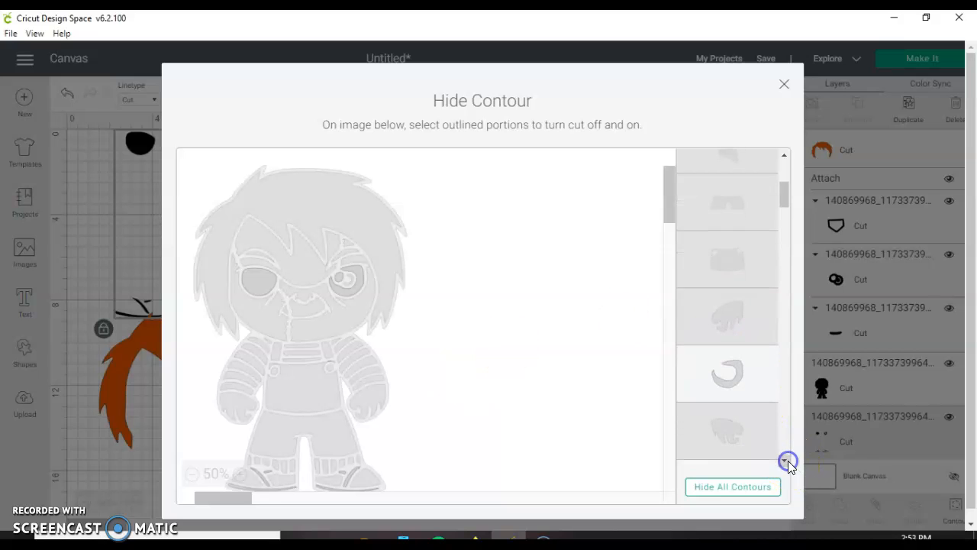
{"action": "left_click", "coordinate": [784, 461]}
{"action": "left_click", "coordinate": [726, 252]}
{"action": "left_click", "coordinate": [729, 378]}
{"action": "left_click", "coordinate": [722, 484]}
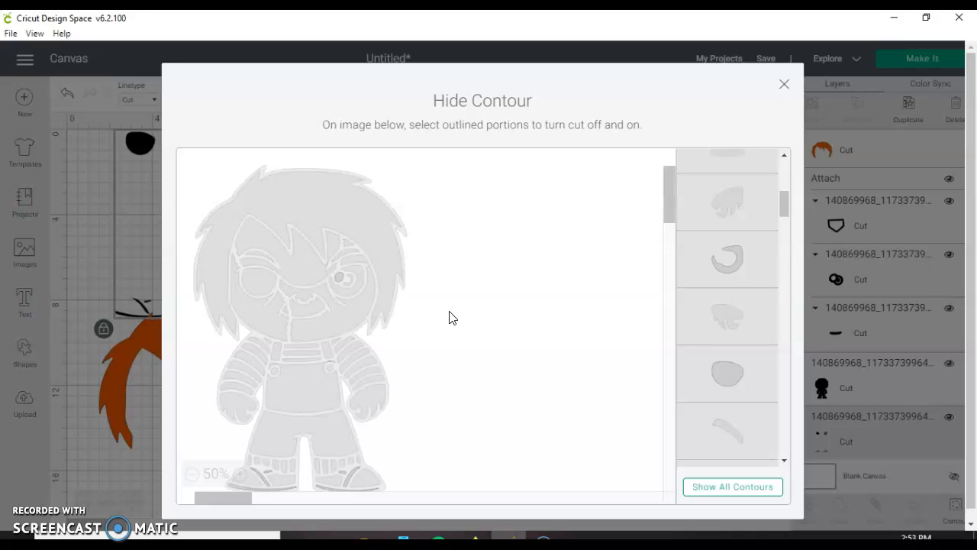
Show the contours of the sleeve stripes, collar stripes, overall buttons and shoe sections, then finish the contour selection.
{"action": "left_click", "coordinate": [458, 355]}
{"action": "left_click", "coordinate": [262, 237]}
{"action": "left_click", "coordinate": [320, 384]}
{"action": "left_click", "coordinate": [330, 359]}
{"action": "left_click", "coordinate": [245, 349]}
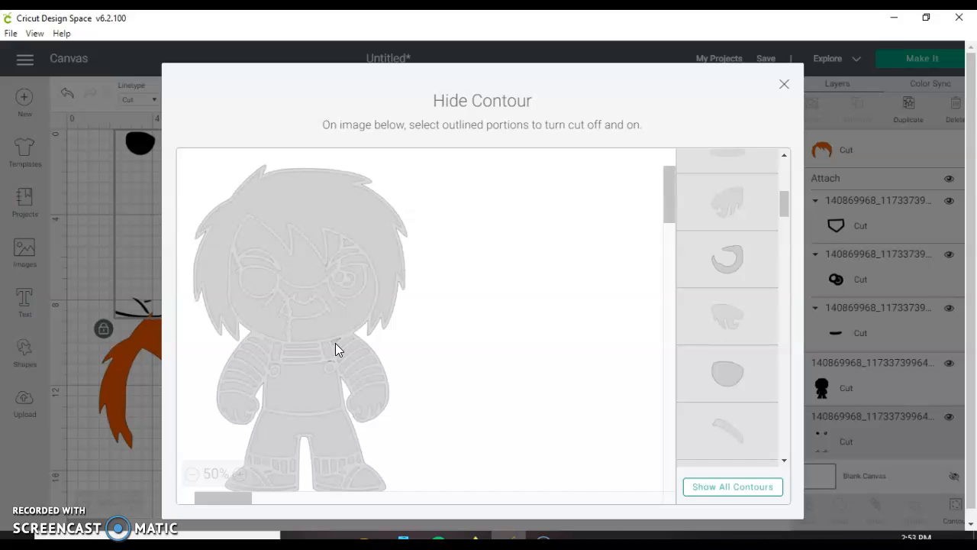
{"action": "left_click", "coordinate": [335, 343]}
{"action": "left_click", "coordinate": [342, 350]}
{"action": "left_click", "coordinate": [346, 354]}
{"action": "left_click", "coordinate": [359, 352]}
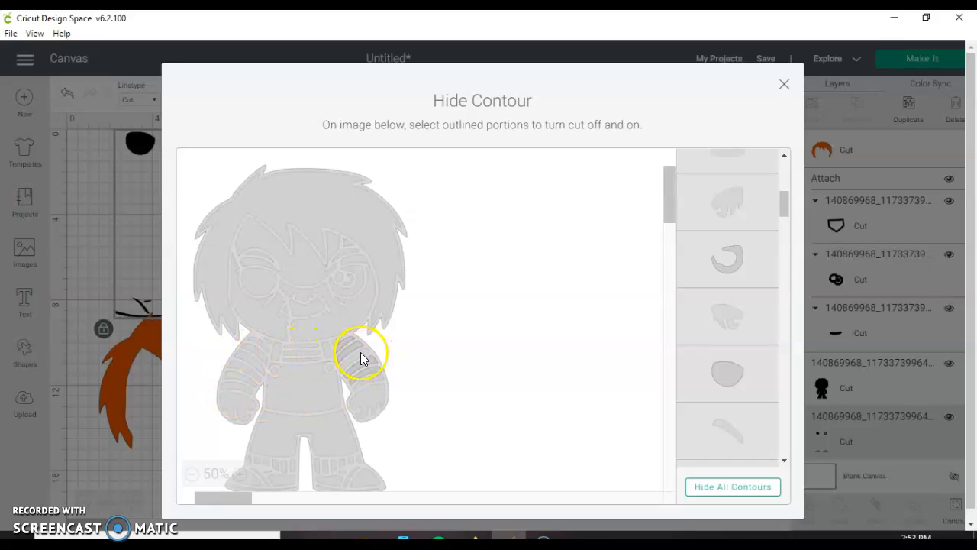
{"action": "left_click", "coordinate": [361, 352]}
{"action": "left_click", "coordinate": [289, 345]}
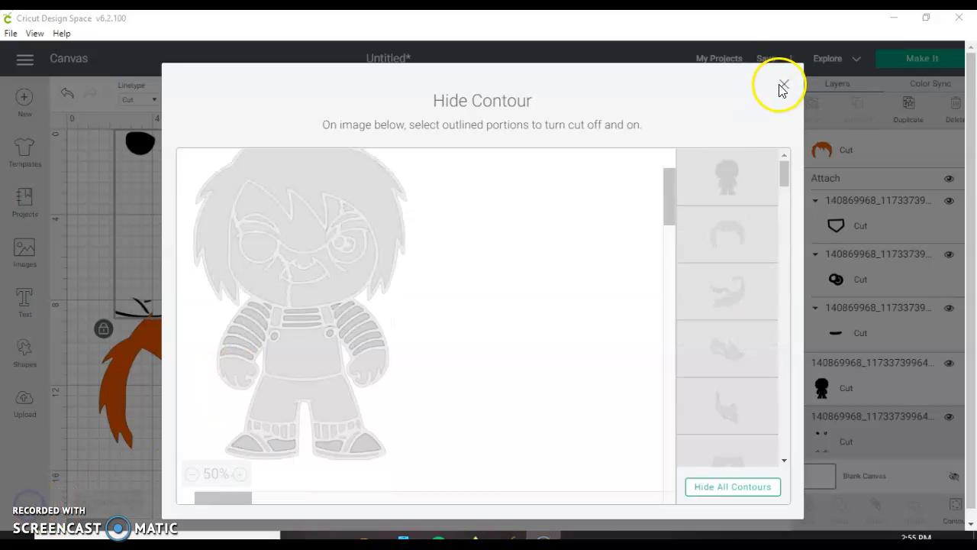
{"action": "left_click", "coordinate": [783, 87]}
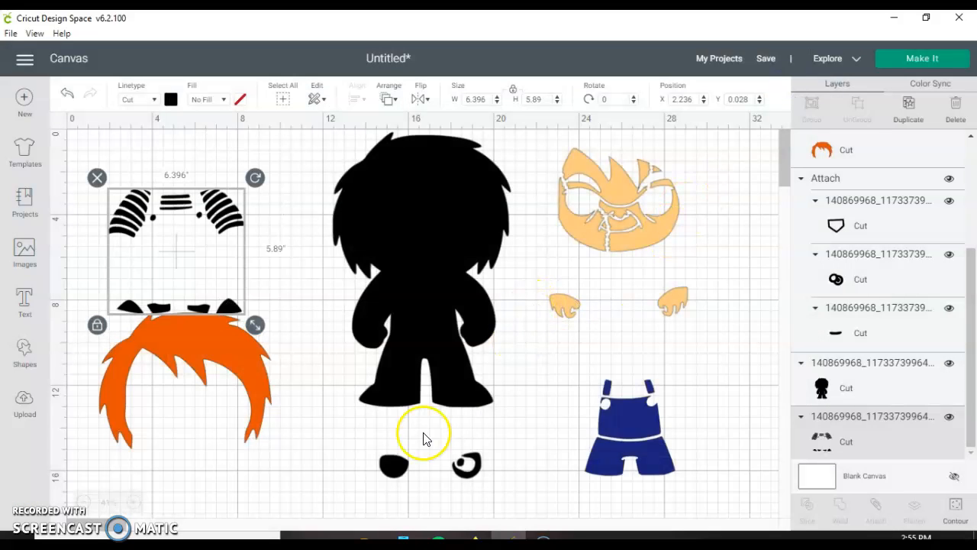
Color the stripes-and-shoes shape above the hair dark red and place a duplicate of it below the orange hair.
{"action": "left_click_drag", "start_coordinate": [201, 251], "coordinate": [211, 214]}
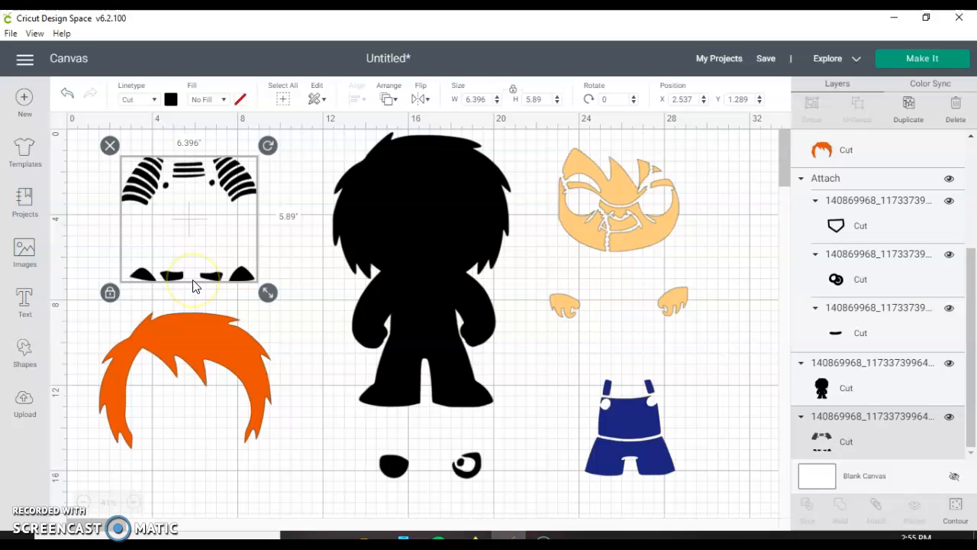
{"action": "left_click", "coordinate": [171, 100]}
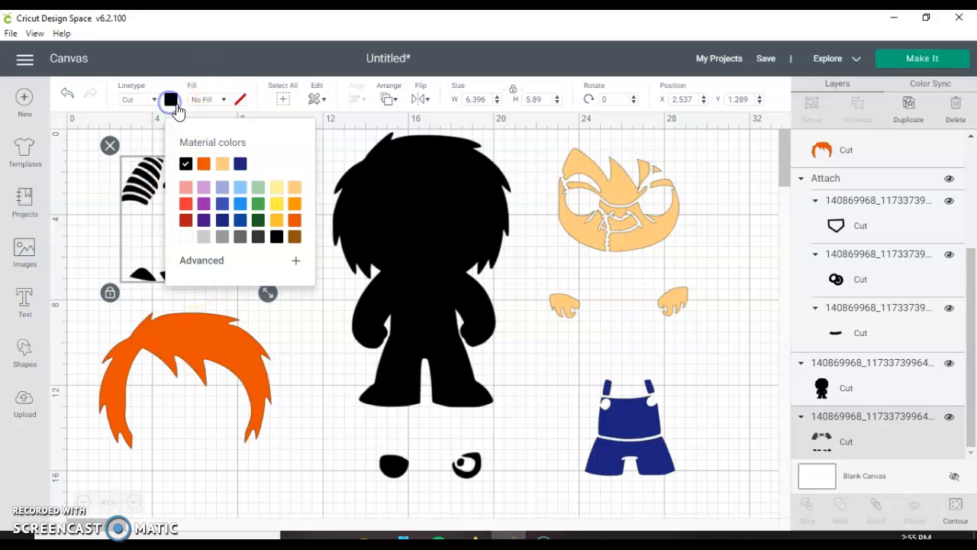
{"action": "left_click", "coordinate": [186, 221]}
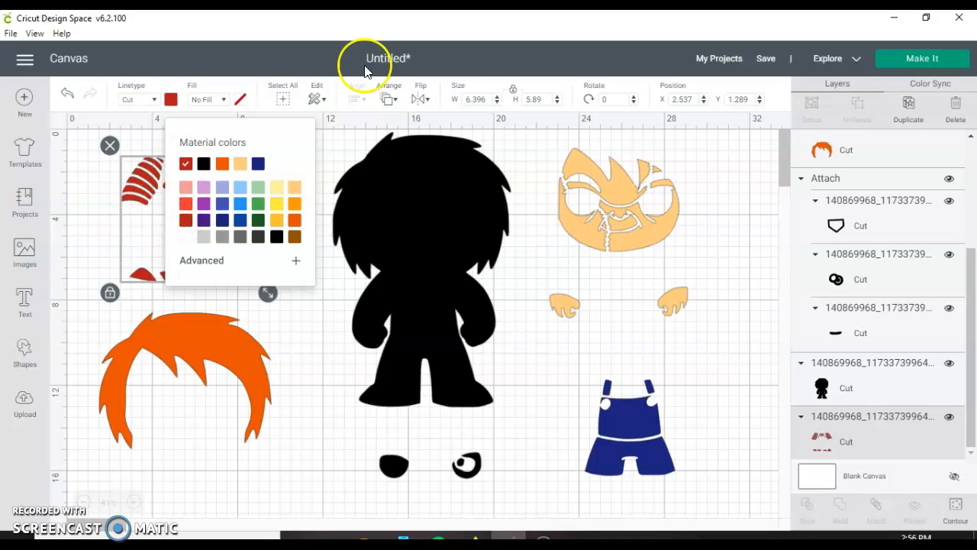
{"action": "left_click", "coordinate": [898, 126]}
{"action": "left_click_drag", "start_coordinate": [189, 218], "coordinate": [167, 544]}
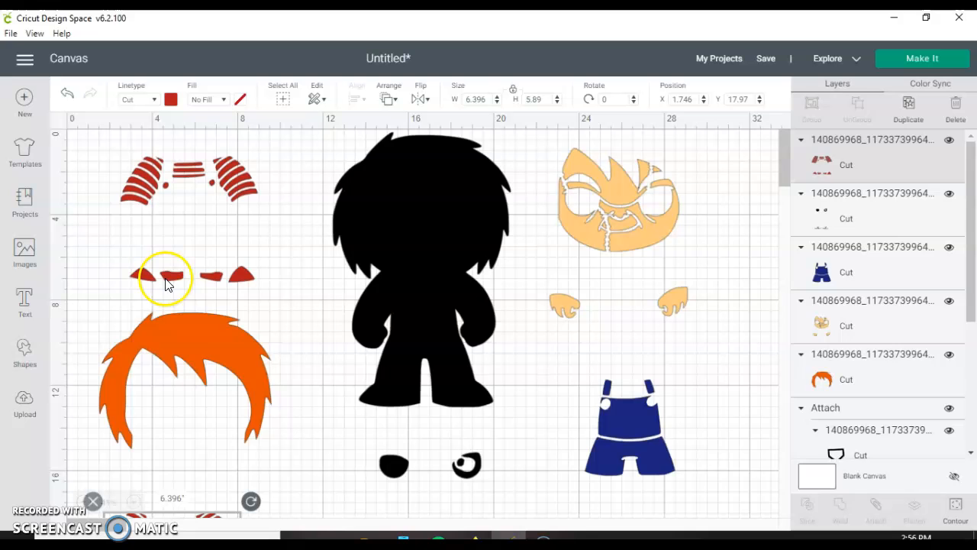
Open the contours of the original red stripes-and-shoes shape above the hair and hide all of them.
{"action": "left_click", "coordinate": [181, 222]}
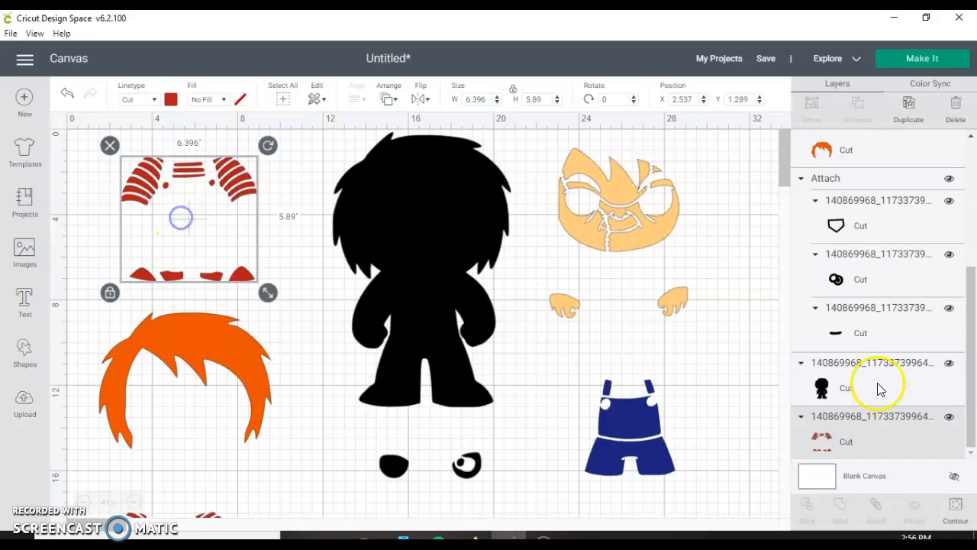
{"action": "left_click", "coordinate": [957, 509]}
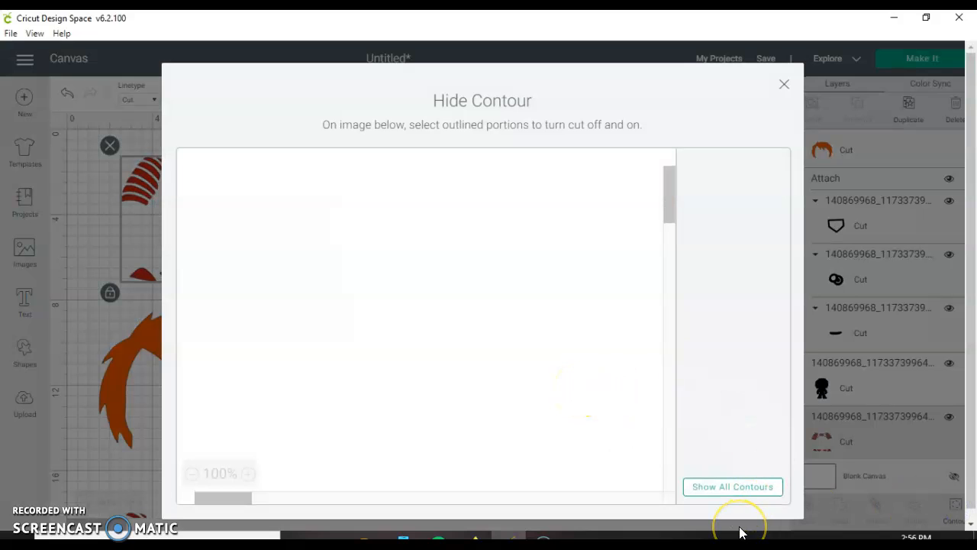
{"action": "left_click", "coordinate": [735, 492]}
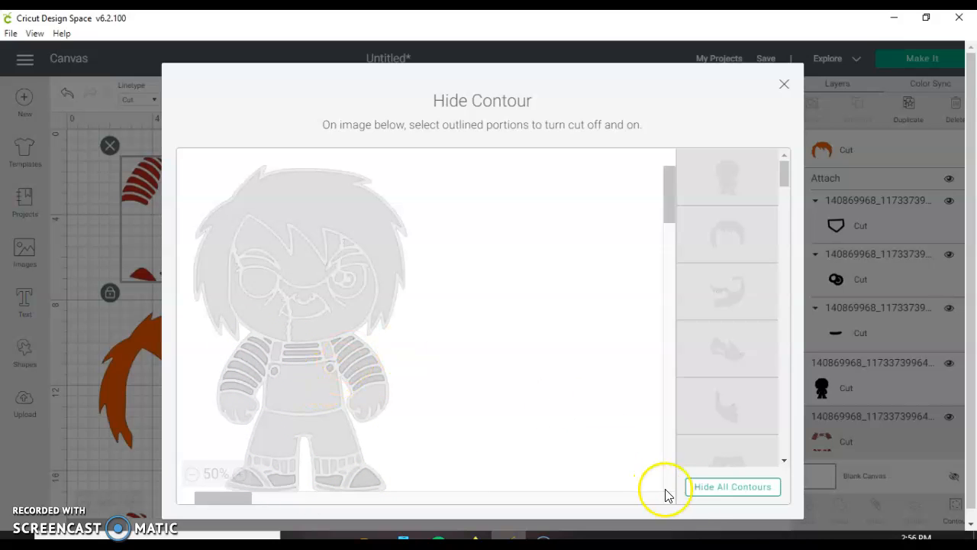
{"action": "left_click", "coordinate": [705, 497]}
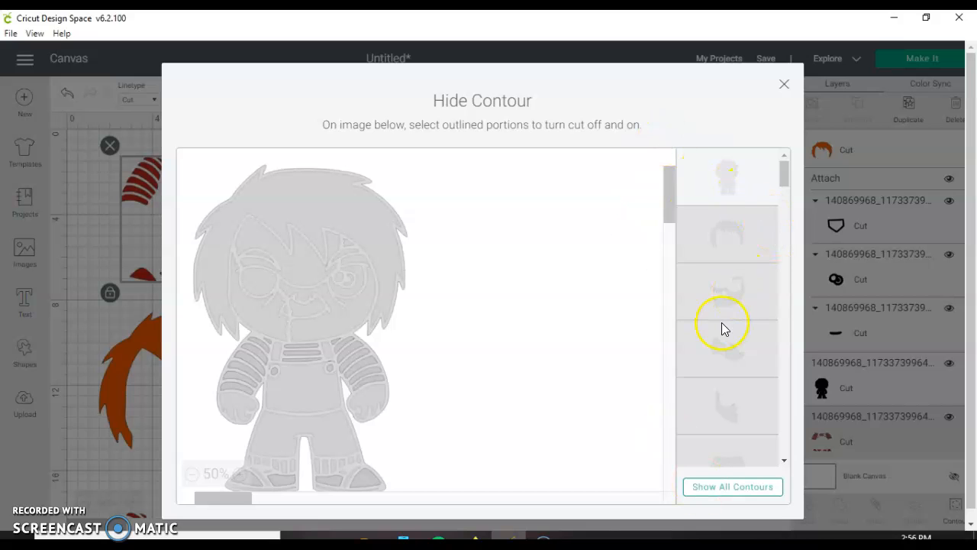
Show both eyebrow contours, hide the full silhouette contour and finish the contour selection.
{"action": "scroll", "coordinate": [725, 319], "scroll_direction": "down", "scroll_amount": 2}
{"action": "scroll", "coordinate": [724, 318], "scroll_direction": "down", "scroll_amount": 2}
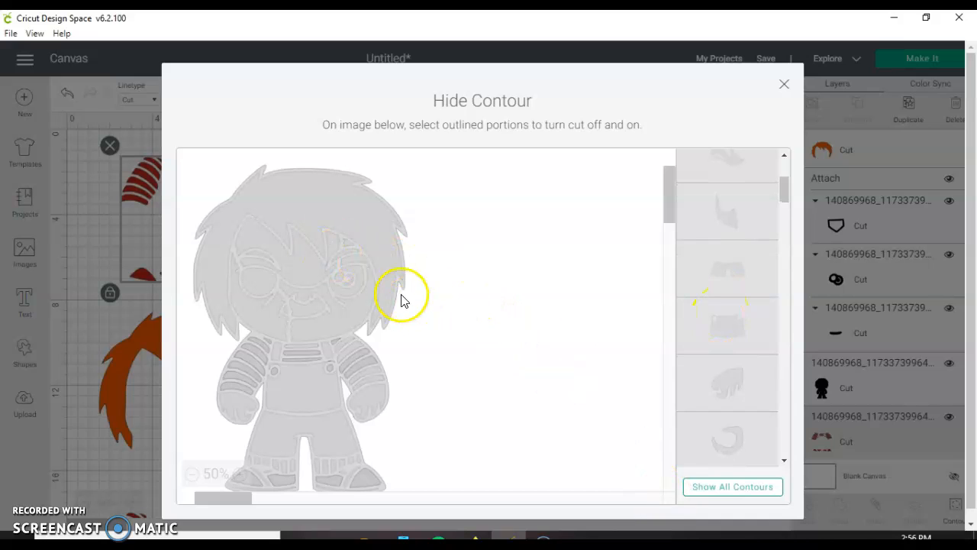
{"action": "left_click", "coordinate": [345, 255]}
{"action": "left_click", "coordinate": [258, 256]}
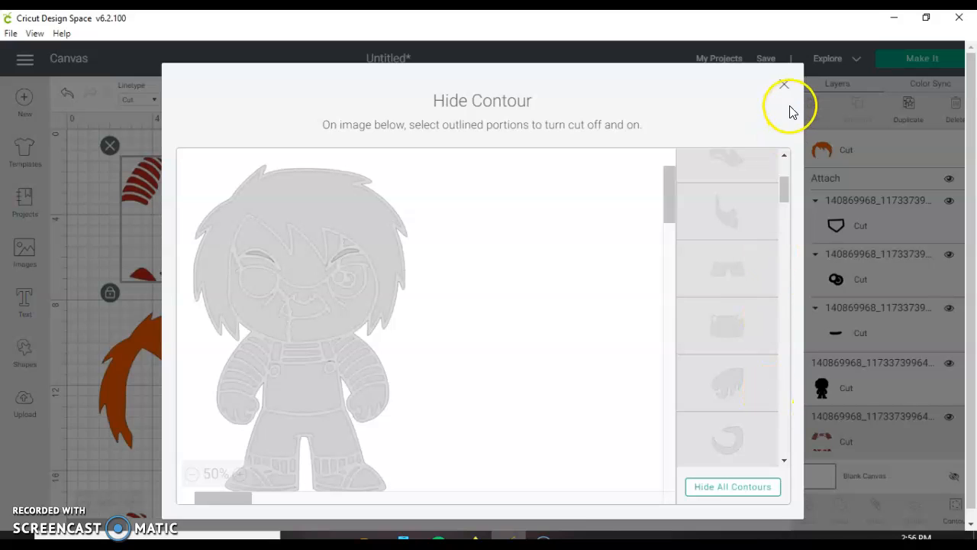
{"action": "left_click", "coordinate": [785, 156]}
{"action": "left_click", "coordinate": [733, 168]}
{"action": "left_click", "coordinate": [785, 86]}
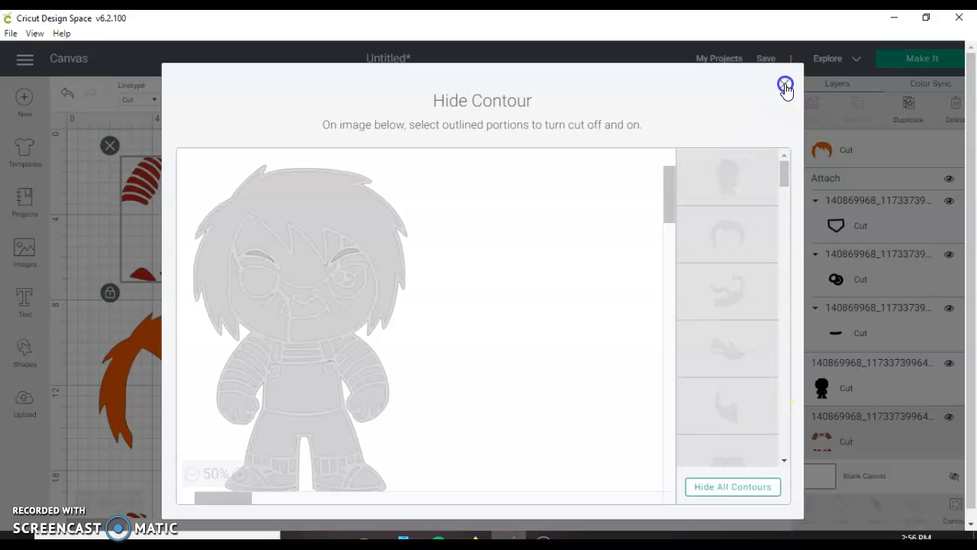
Place the eyebrows inside the orange hair shape and set their material color to the same orange.
{"action": "left_click_drag", "start_coordinate": [197, 140], "coordinate": [213, 470]}
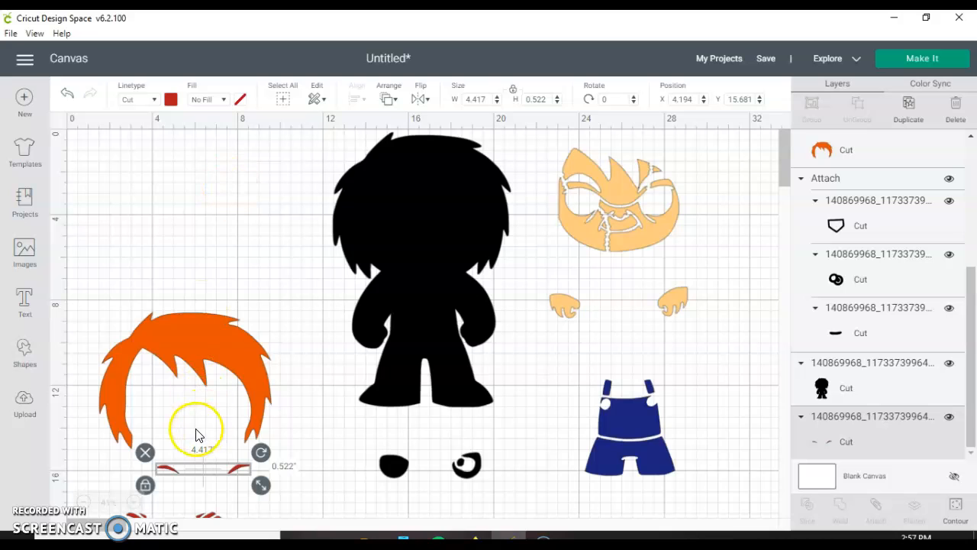
{"action": "left_click_drag", "start_coordinate": [194, 471], "coordinate": [177, 394]}
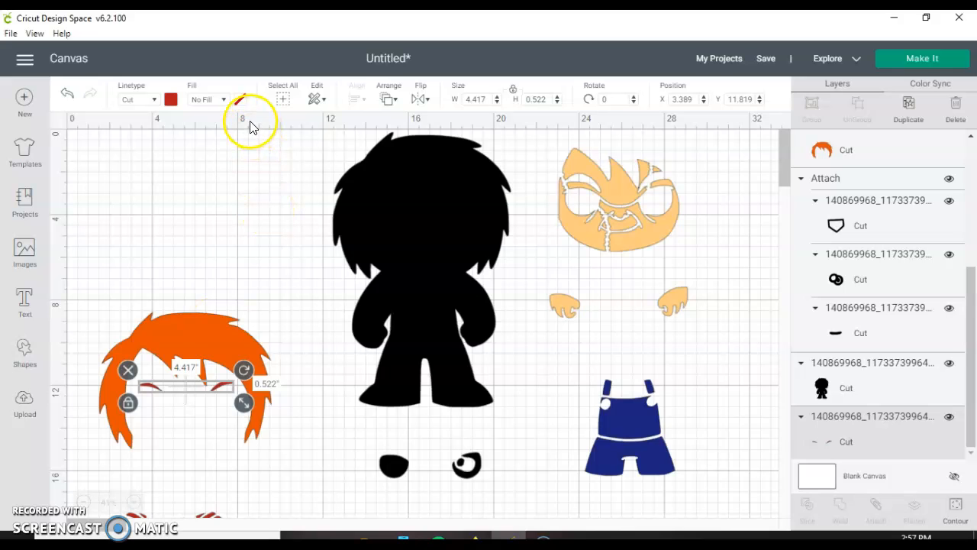
{"action": "left_click", "coordinate": [169, 100]}
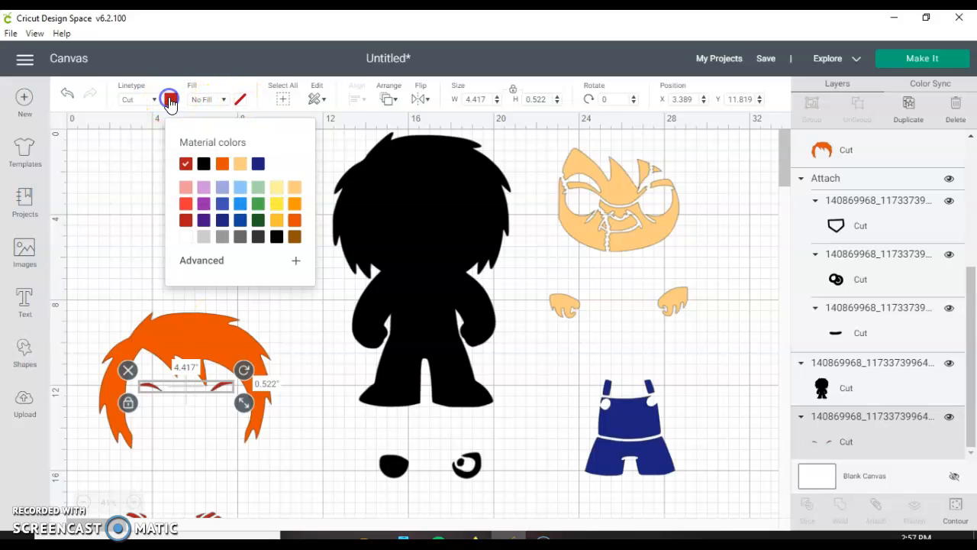
{"action": "left_click", "coordinate": [222, 163]}
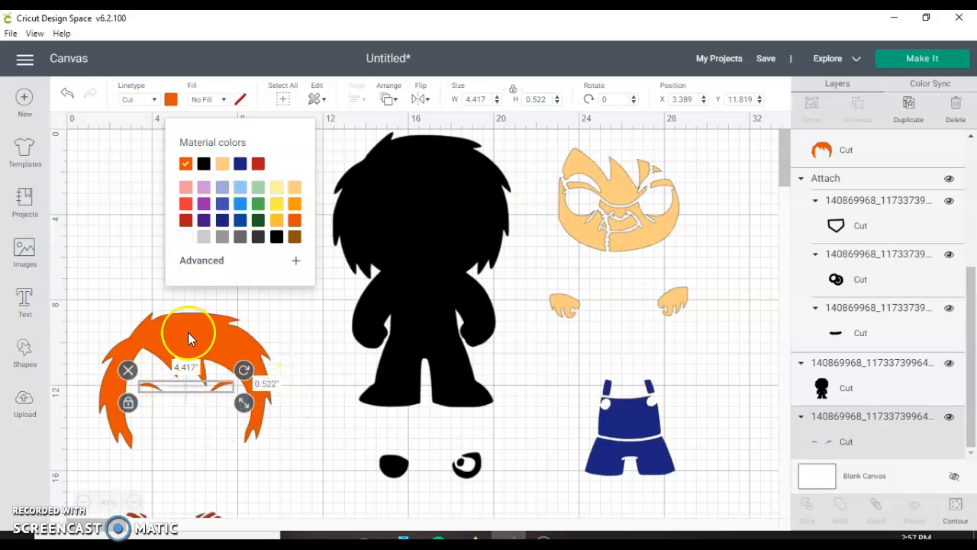
{"action": "left_click", "coordinate": [118, 205]}
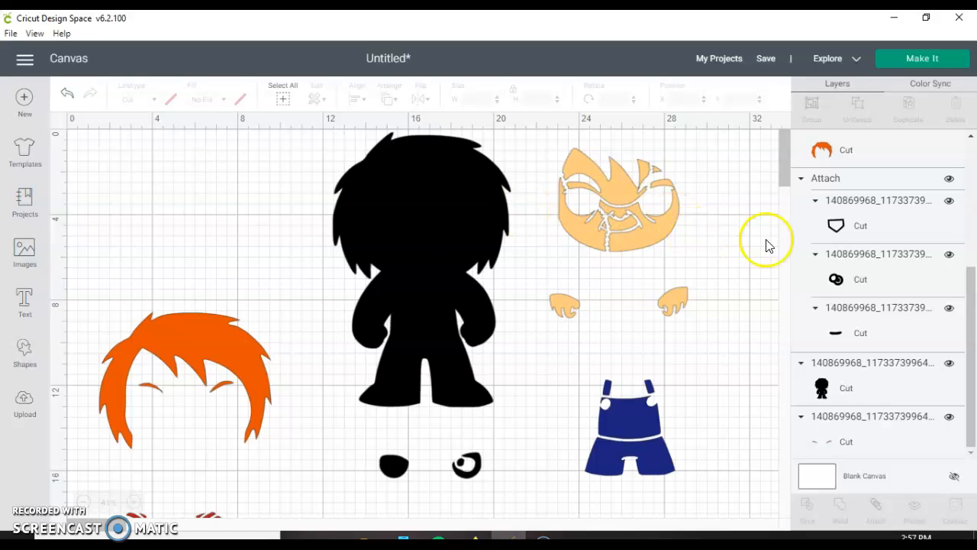
Move the attached pocket outline, double-circle shape and short bar to the empty area above the orange hair and detach them.
{"action": "left_click_drag", "start_coordinate": [111, 529], "coordinate": [139, 529]}
{"action": "left_click_drag", "start_coordinate": [679, 472], "coordinate": [255, 320]}
{"action": "left_click_drag", "start_coordinate": [109, 527], "coordinate": [62, 524]}
{"action": "left_click_drag", "start_coordinate": [212, 185], "coordinate": [191, 196]}
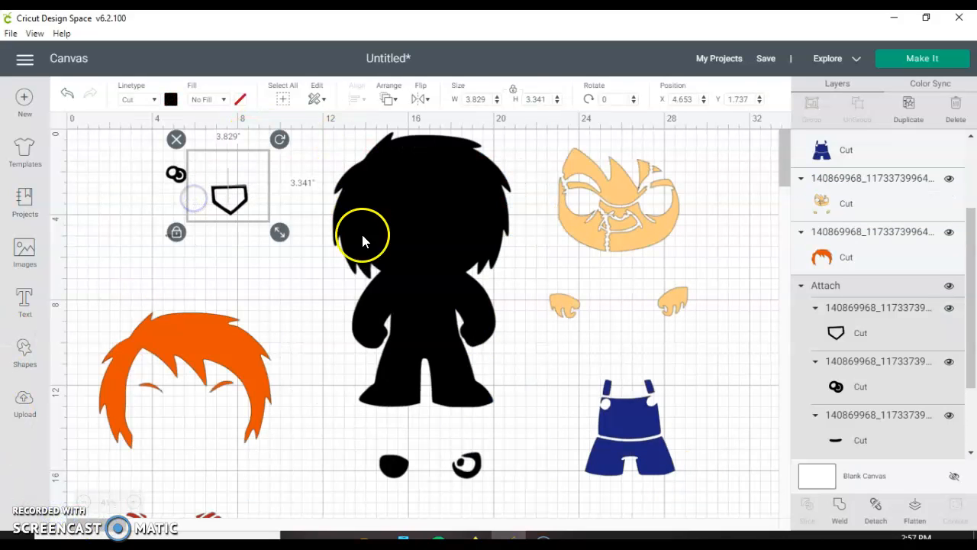
{"action": "left_click", "coordinate": [883, 513]}
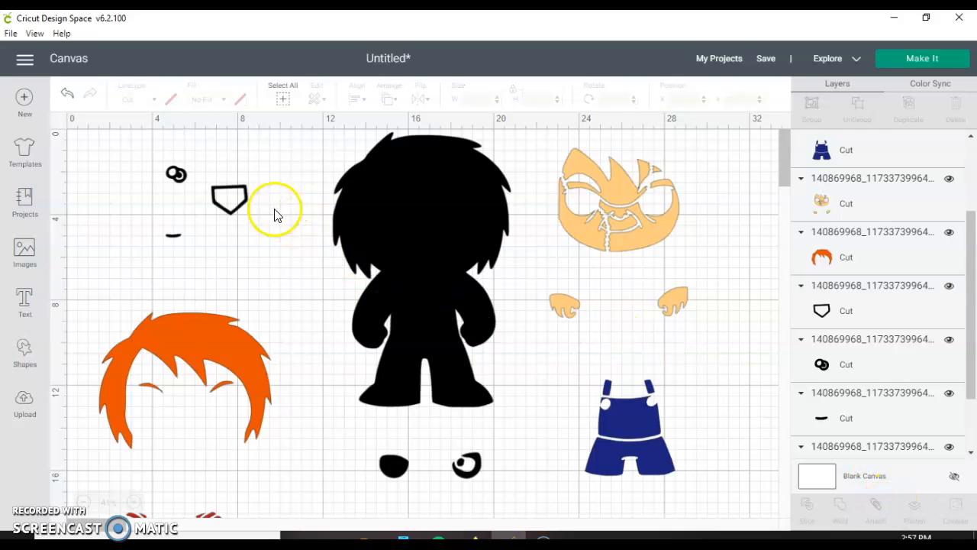
Set the pocket outline's material color to dark blue.
{"action": "left_click", "coordinate": [227, 202]}
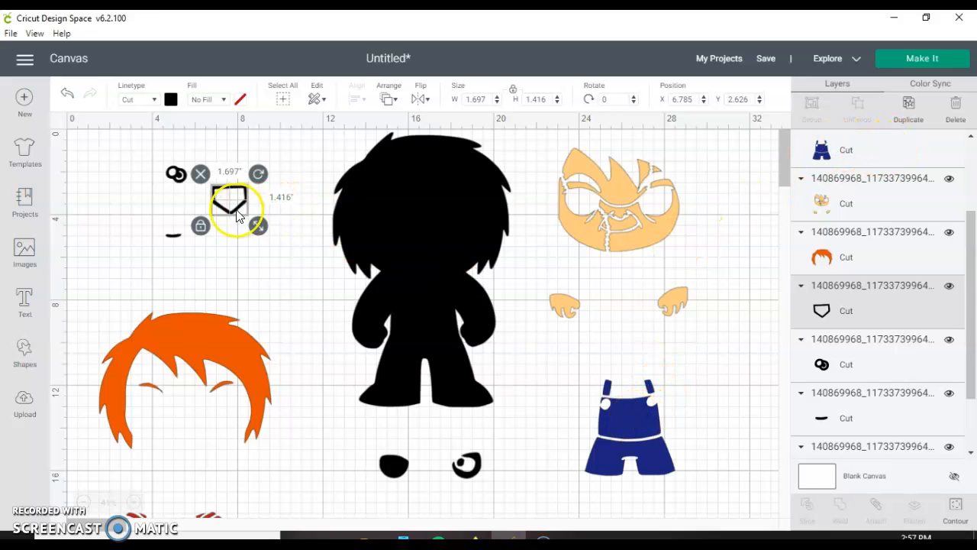
{"action": "left_click", "coordinate": [171, 99]}
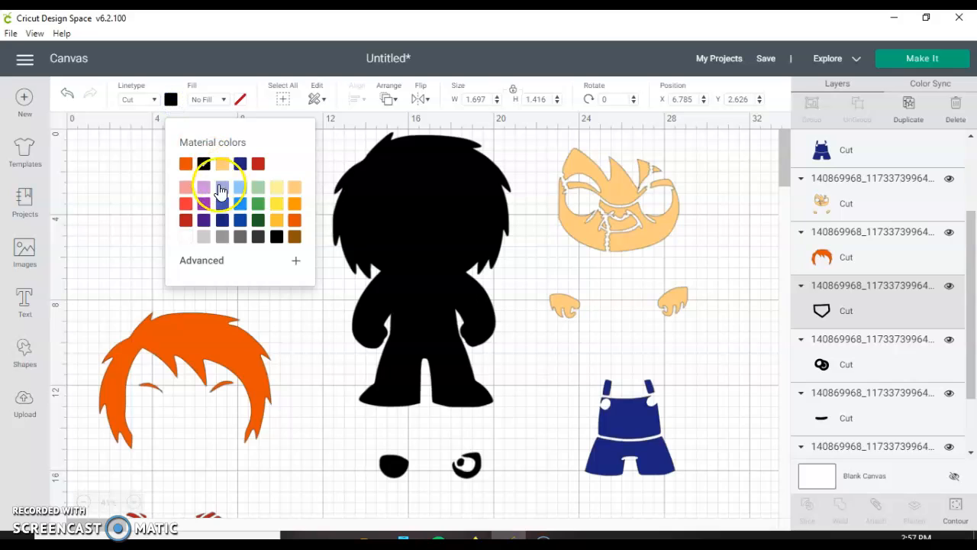
{"action": "left_click", "coordinate": [240, 223]}
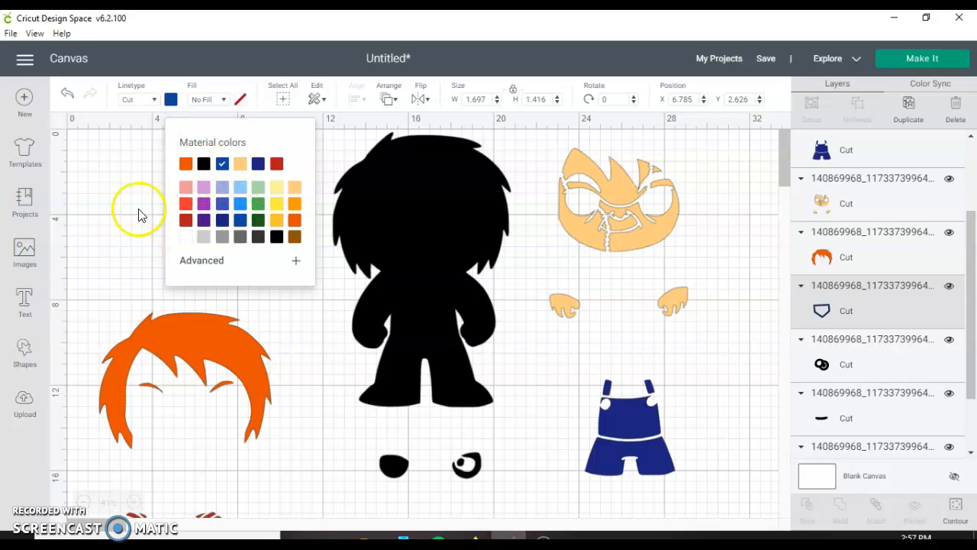
{"action": "left_click", "coordinate": [88, 242]}
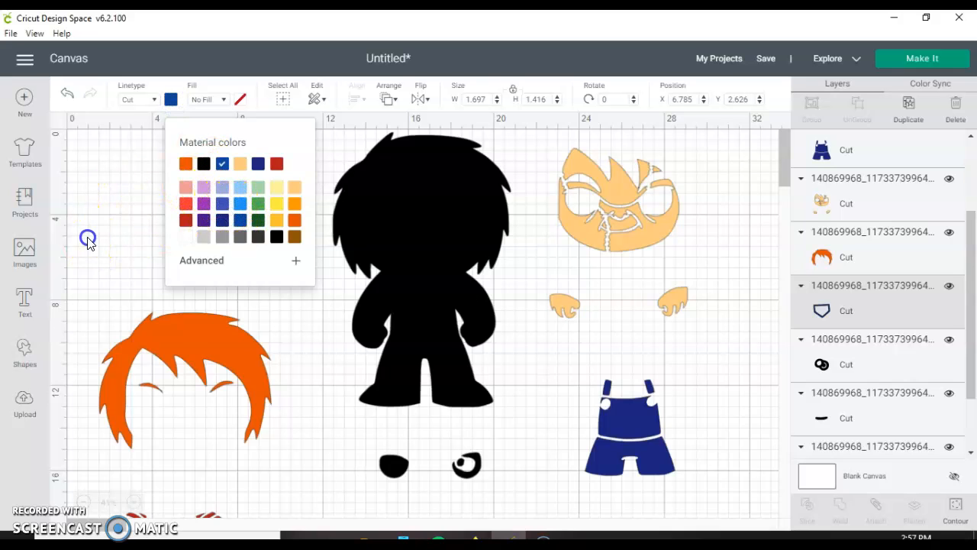
Move the pocket outline closer to the black silhouette and set its material color to bright blue.
{"action": "left_click_drag", "start_coordinate": [226, 197], "coordinate": [267, 157]}
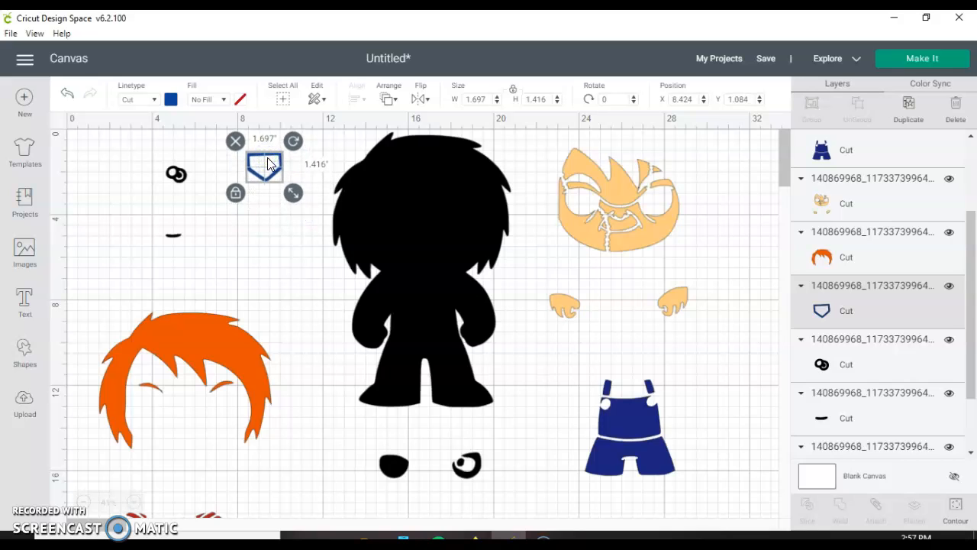
{"action": "left_click", "coordinate": [173, 102]}
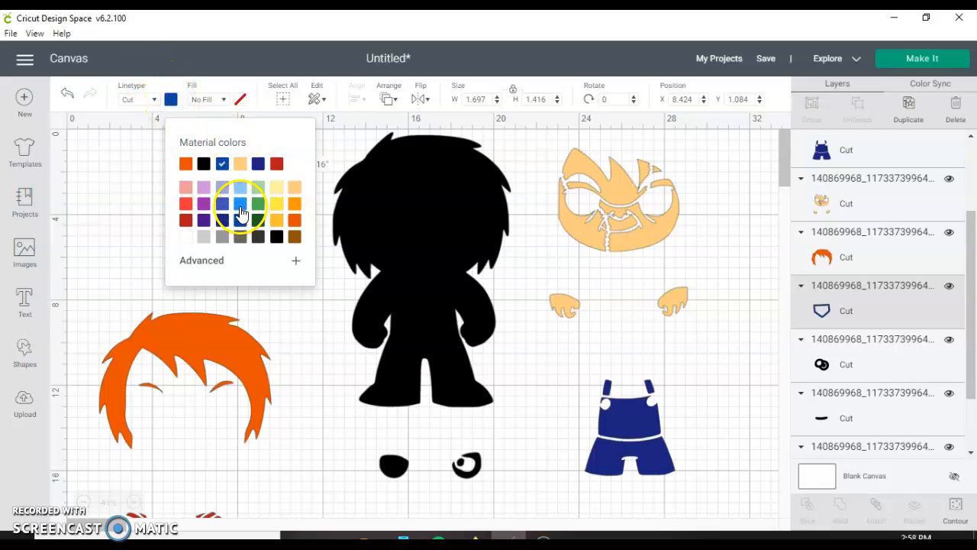
{"action": "left_click", "coordinate": [109, 207]}
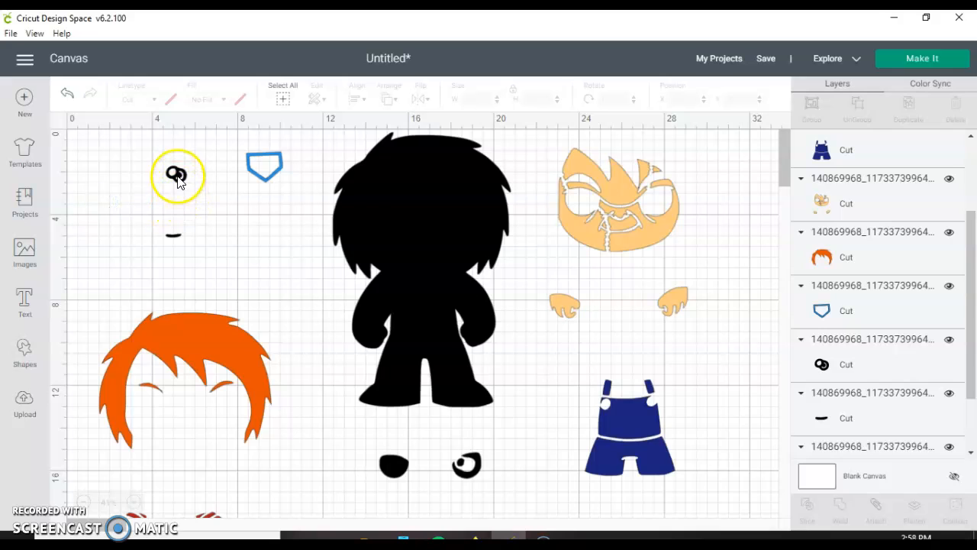
Hide all inner contours of the black double-circle shape and move it away from the pocket outline.
{"action": "left_click", "coordinate": [178, 179]}
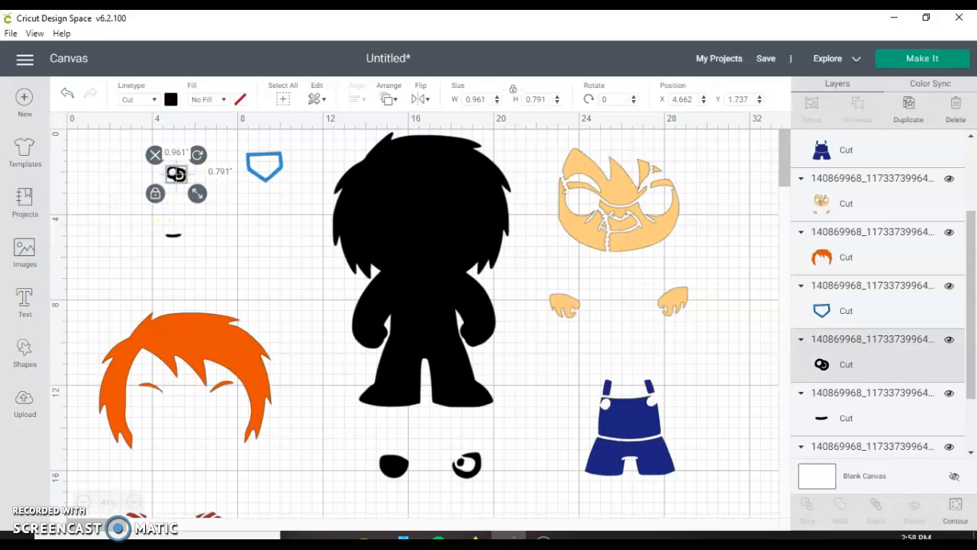
{"action": "left_click", "coordinate": [956, 511]}
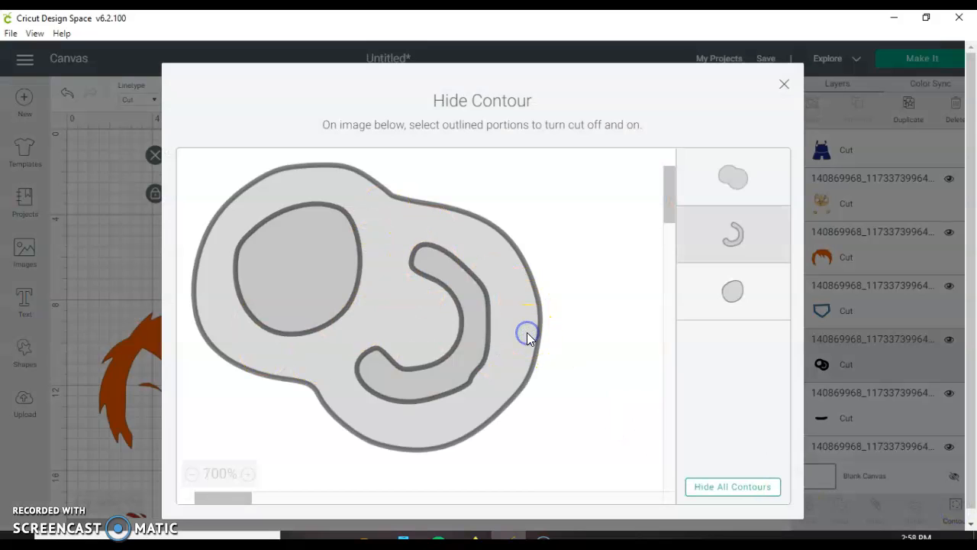
{"action": "left_click", "coordinate": [742, 487]}
{"action": "left_click", "coordinate": [781, 78]}
{"action": "left_click_drag", "start_coordinate": [176, 180], "coordinate": [118, 168]}
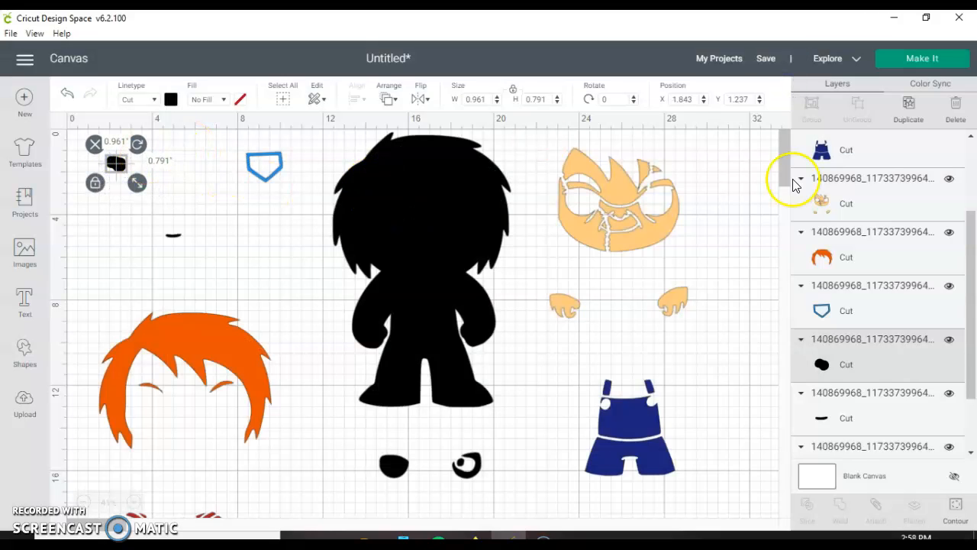
Duplicate the solid double-circle shape, place the copy near the pocket outline and show only its crescent contour.
{"action": "left_click", "coordinate": [905, 122]}
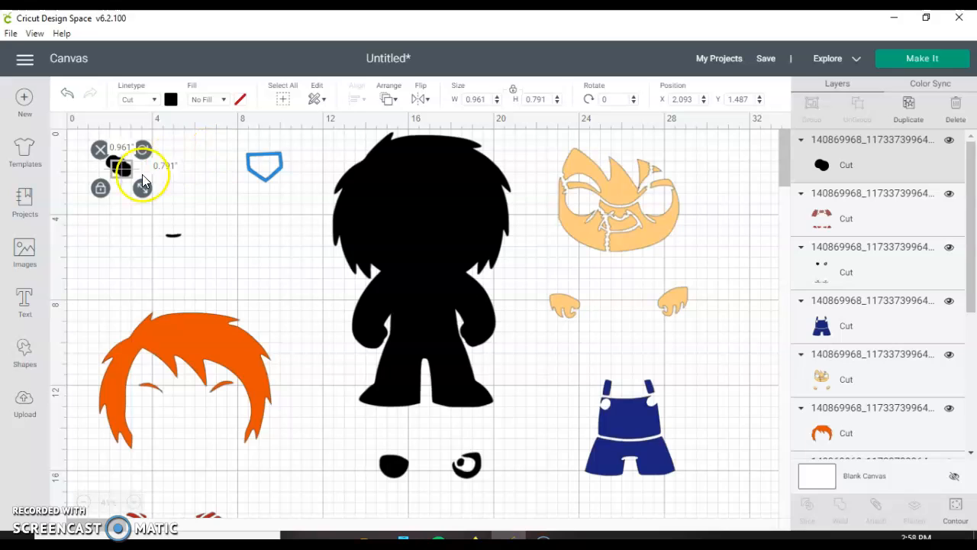
{"action": "left_click_drag", "start_coordinate": [121, 168], "coordinate": [197, 168]}
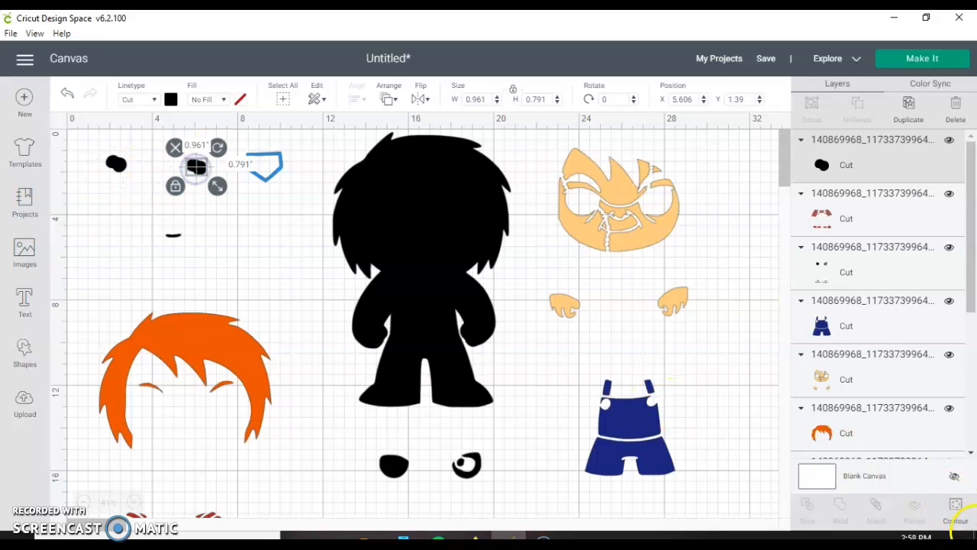
{"action": "left_click", "coordinate": [956, 513]}
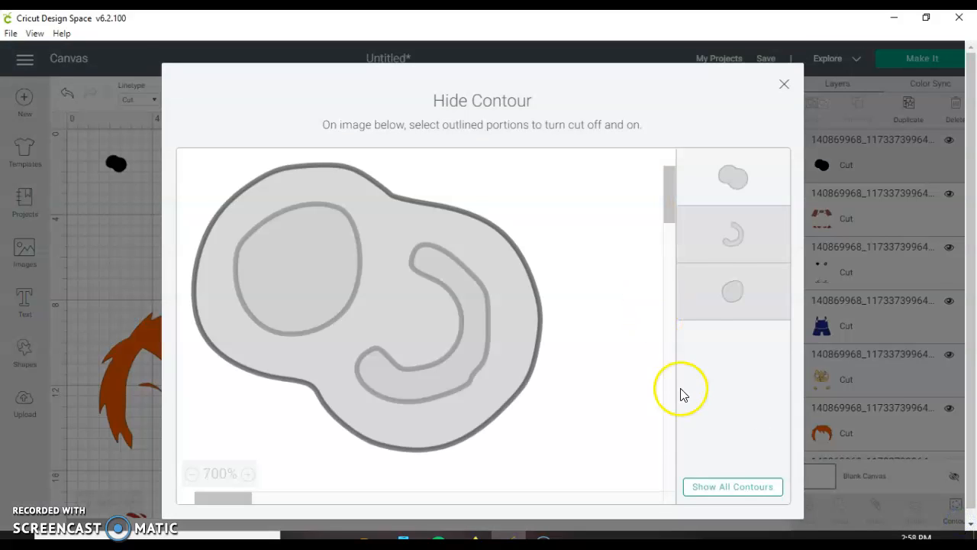
{"action": "left_click", "coordinate": [734, 260]}
{"action": "left_click", "coordinate": [740, 164]}
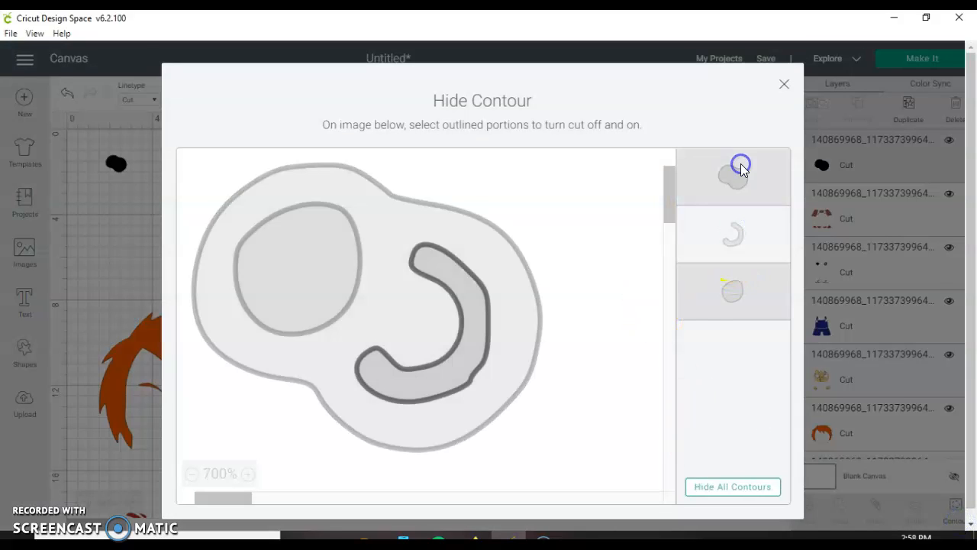
{"action": "left_click", "coordinate": [784, 84]}
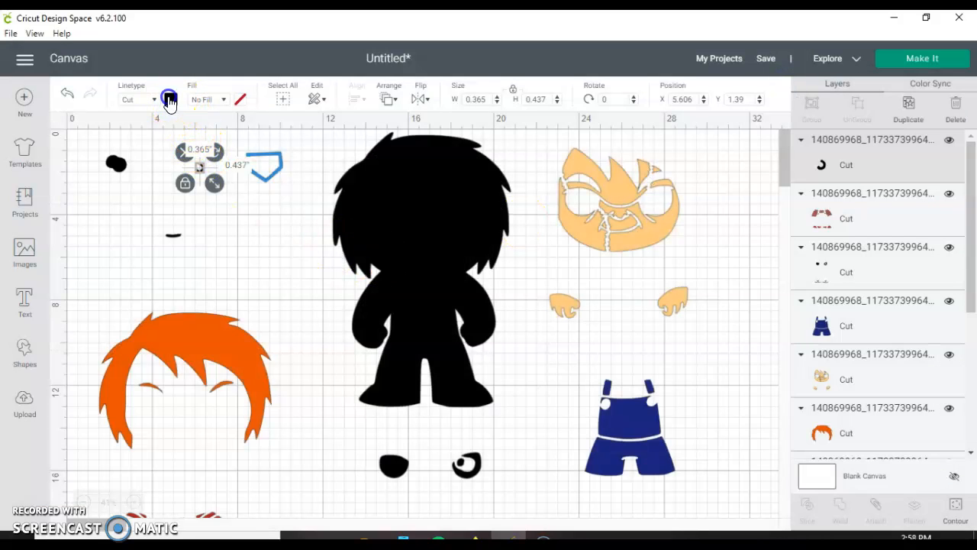
Color the crescent bright blue beside the pocket outline and move the short black bar closer to the remaining double-circle shape.
{"action": "left_click", "coordinate": [170, 100]}
{"action": "left_click", "coordinate": [149, 211]}
{"action": "left_click", "coordinate": [201, 169]}
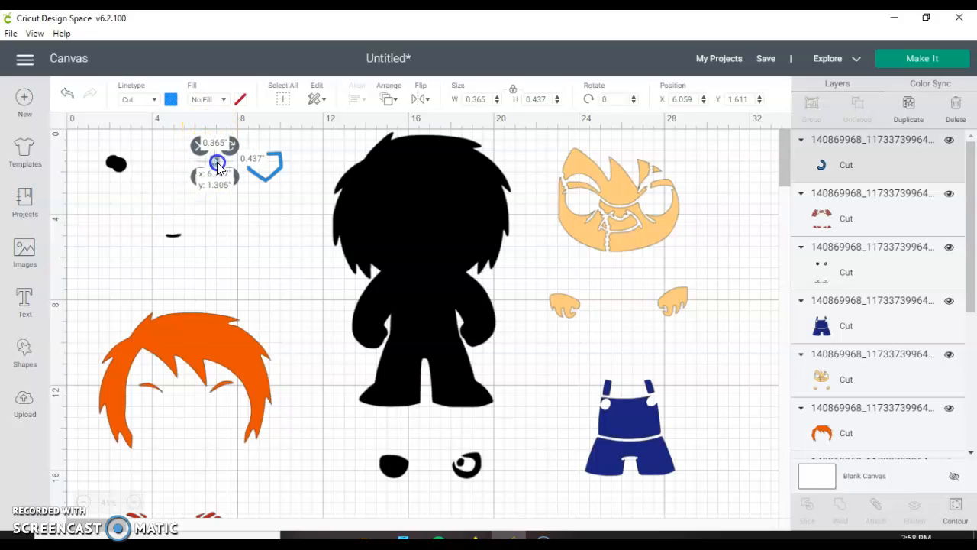
{"action": "left_click_drag", "start_coordinate": [229, 159], "coordinate": [229, 159]}
{"action": "left_click", "coordinate": [181, 239]}
{"action": "left_click_drag", "start_coordinate": [178, 239], "coordinate": [145, 211]}
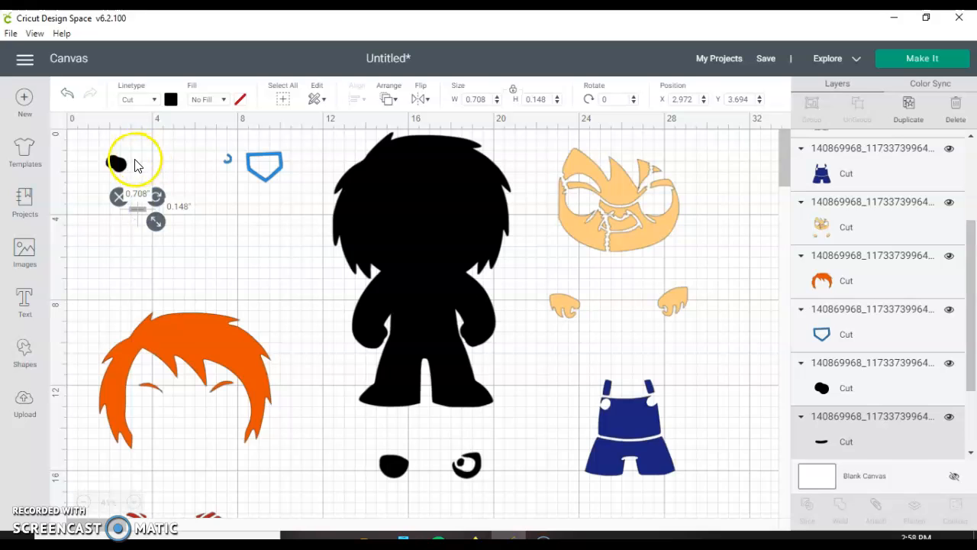
Show only the round inner contour of the original double-circle shape and move the resulting circle near the short bar.
{"action": "left_click", "coordinate": [134, 164]}
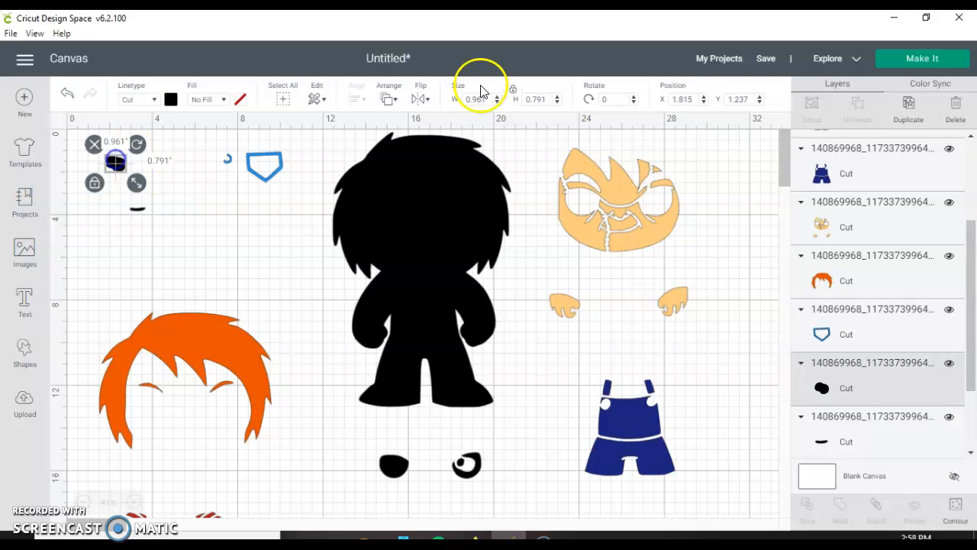
{"action": "left_click", "coordinate": [957, 511]}
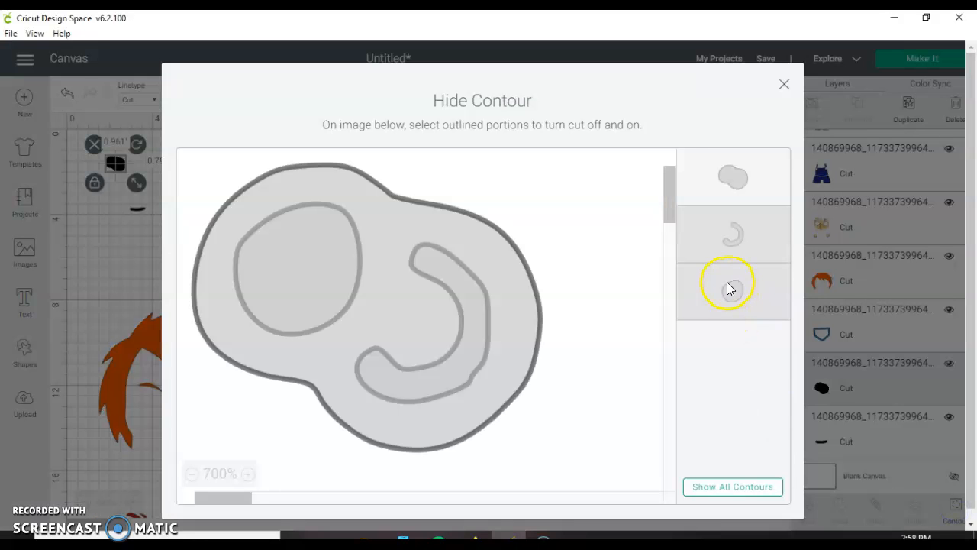
{"action": "left_click", "coordinate": [732, 304]}
{"action": "left_click", "coordinate": [732, 235]}
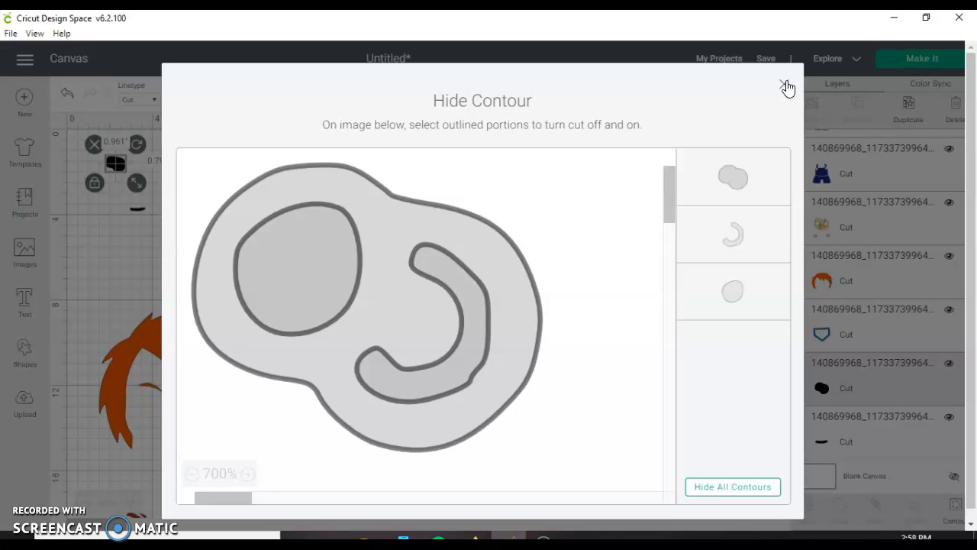
{"action": "left_click", "coordinate": [756, 215]}
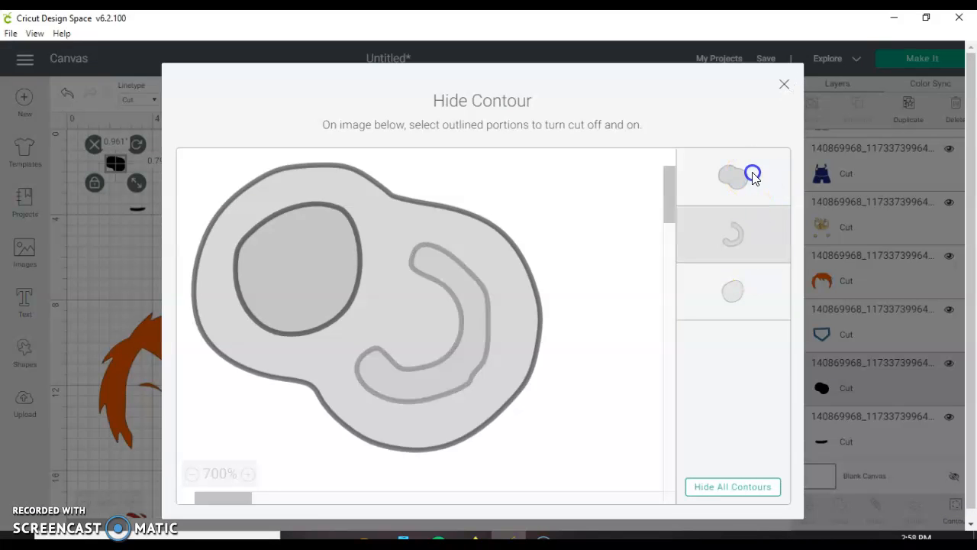
{"action": "left_click", "coordinate": [784, 84]}
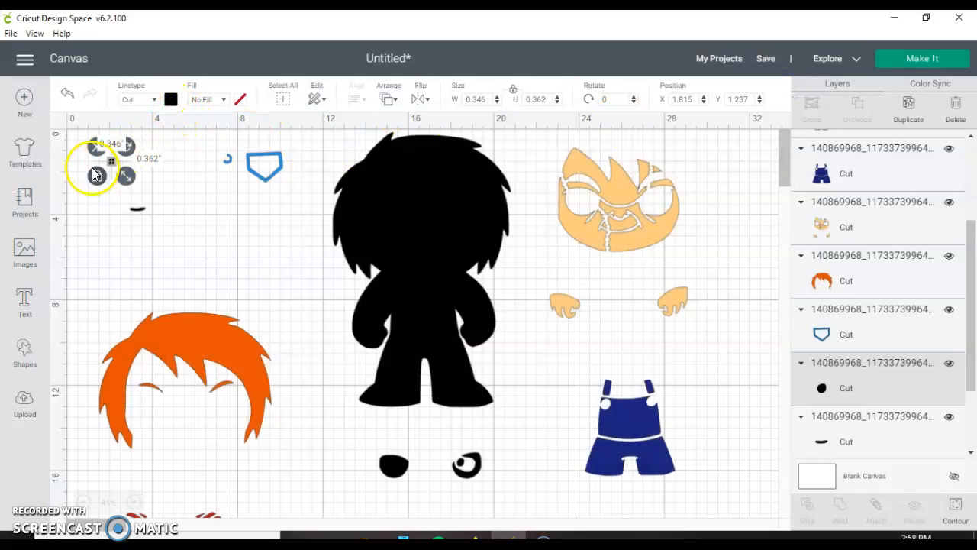
{"action": "left_click_drag", "start_coordinate": [111, 164], "coordinate": [166, 189]}
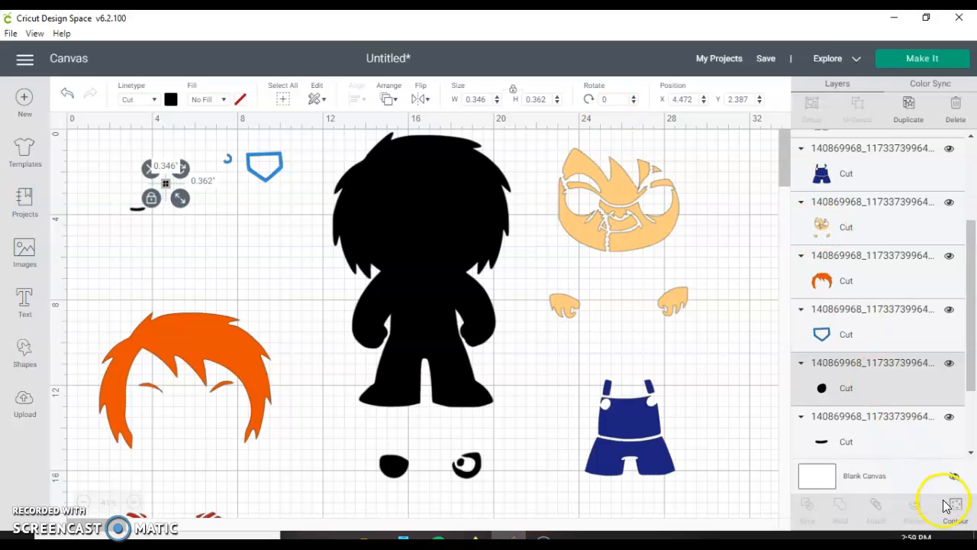
Duplicate the small black circle, place the copy above the original and set its material color to white.
{"action": "left_click", "coordinate": [959, 518]}
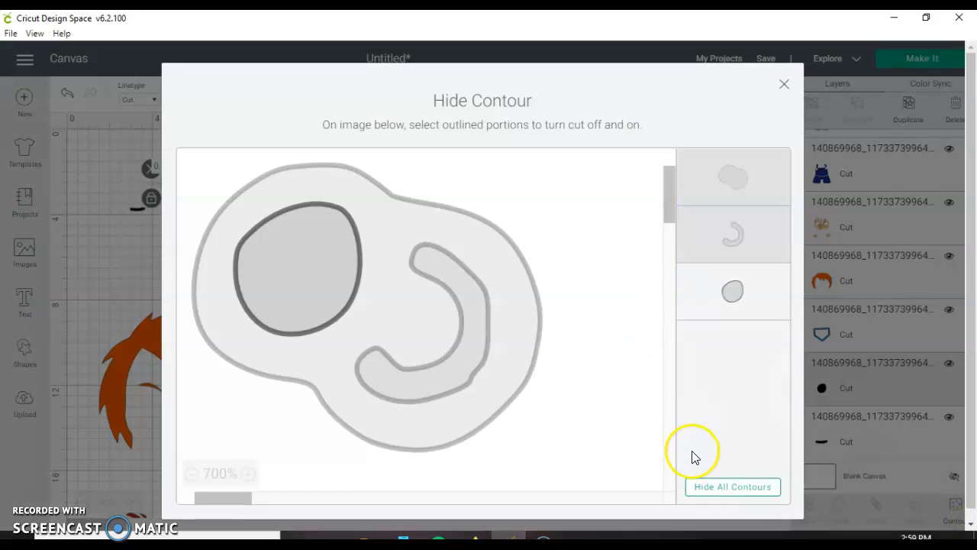
{"action": "left_click", "coordinate": [787, 88]}
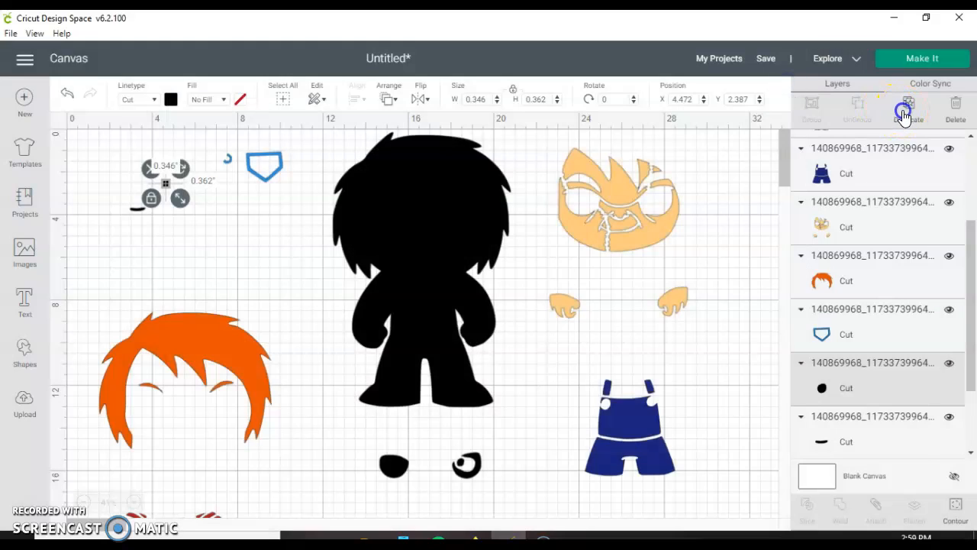
{"action": "left_click", "coordinate": [903, 115]}
{"action": "left_click_drag", "start_coordinate": [175, 189], "coordinate": [189, 158]}
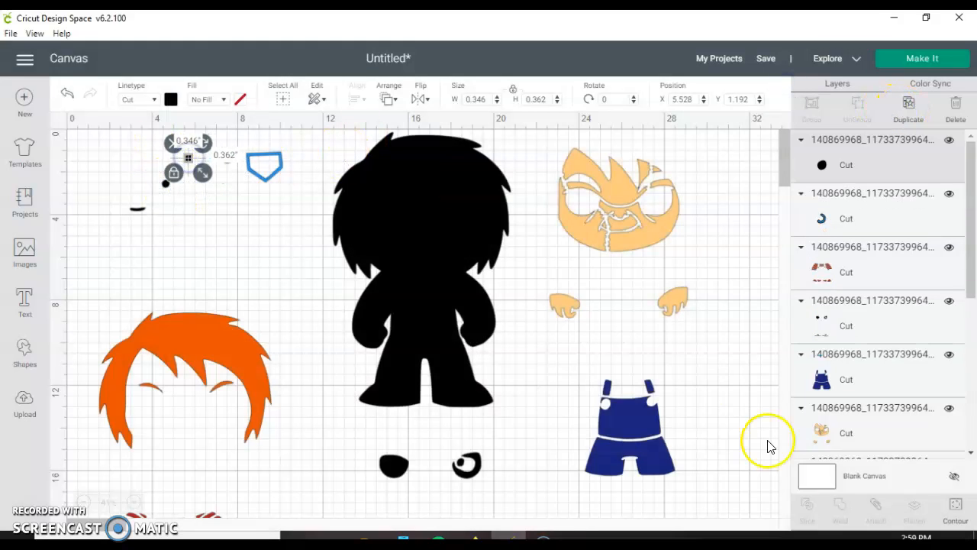
{"action": "left_click", "coordinate": [169, 101]}
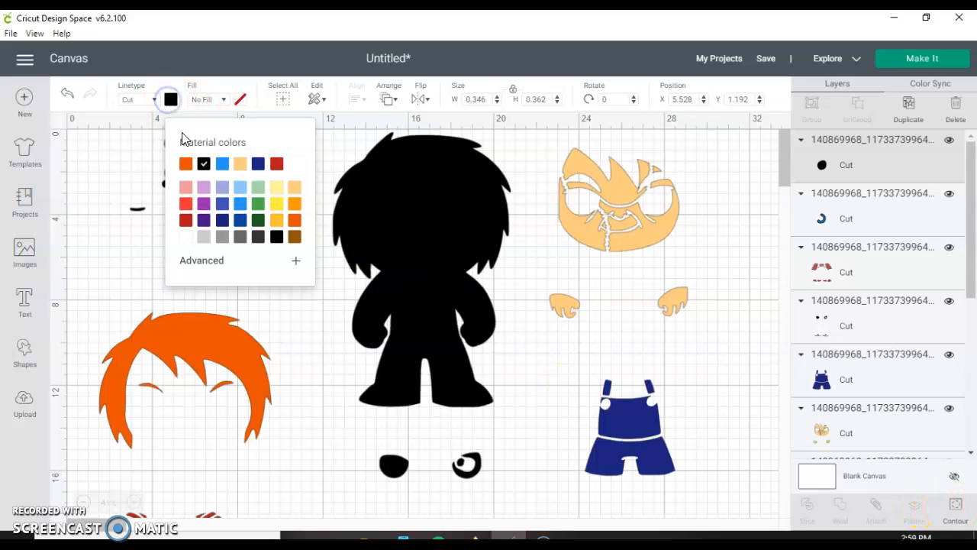
{"action": "left_click", "coordinate": [124, 152]}
{"action": "left_click", "coordinate": [169, 188]}
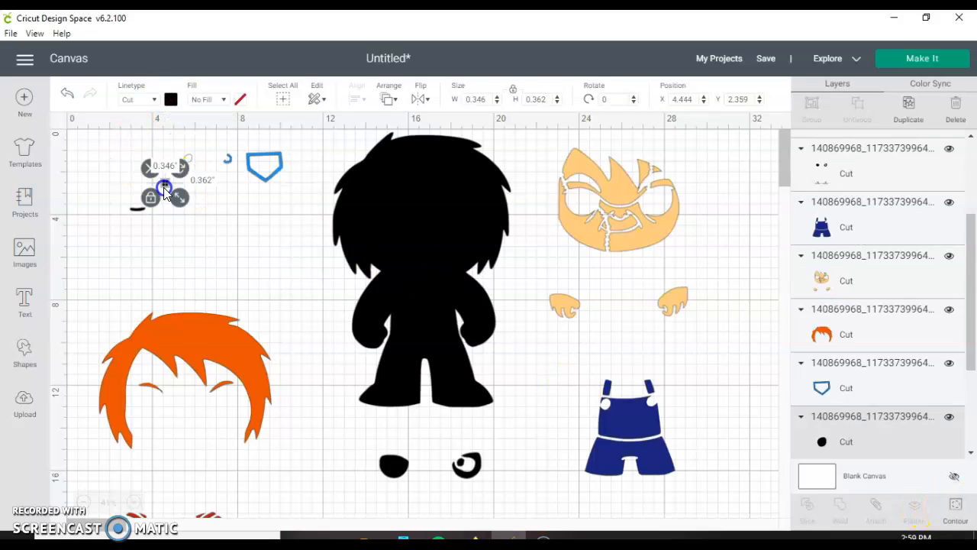
Show only the outer double-circle contour of the small black circle and move the resulting shape to about X 3.5, Y 1.5 above the short bar.
{"action": "left_click", "coordinate": [960, 514]}
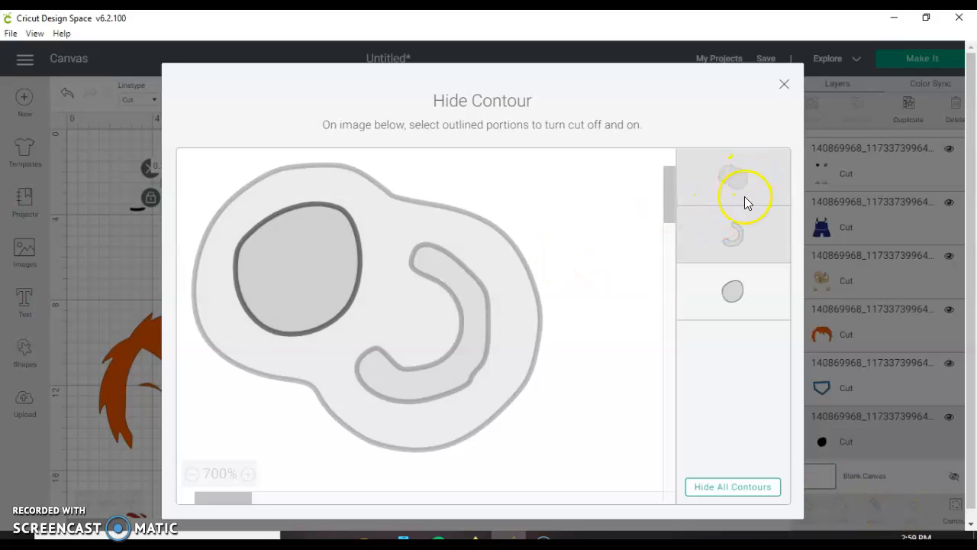
{"action": "left_click", "coordinate": [741, 241]}
{"action": "left_click", "coordinate": [748, 296]}
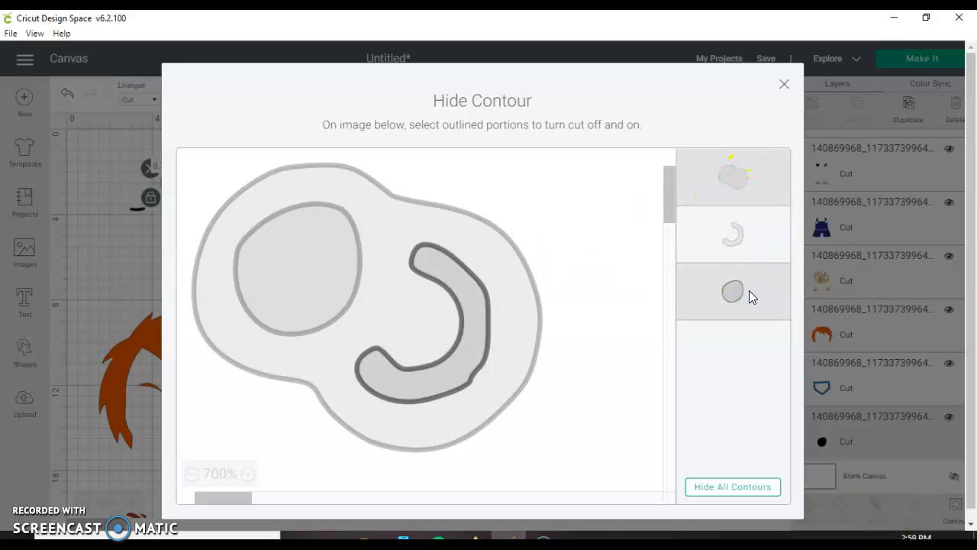
{"action": "left_click", "coordinate": [740, 190]}
{"action": "left_click", "coordinate": [738, 238]}
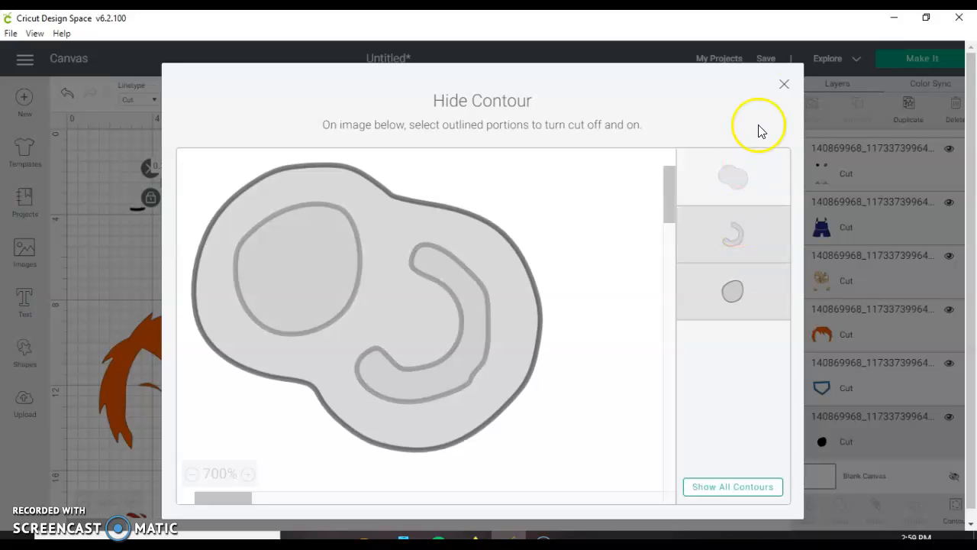
{"action": "left_click", "coordinate": [785, 86]}
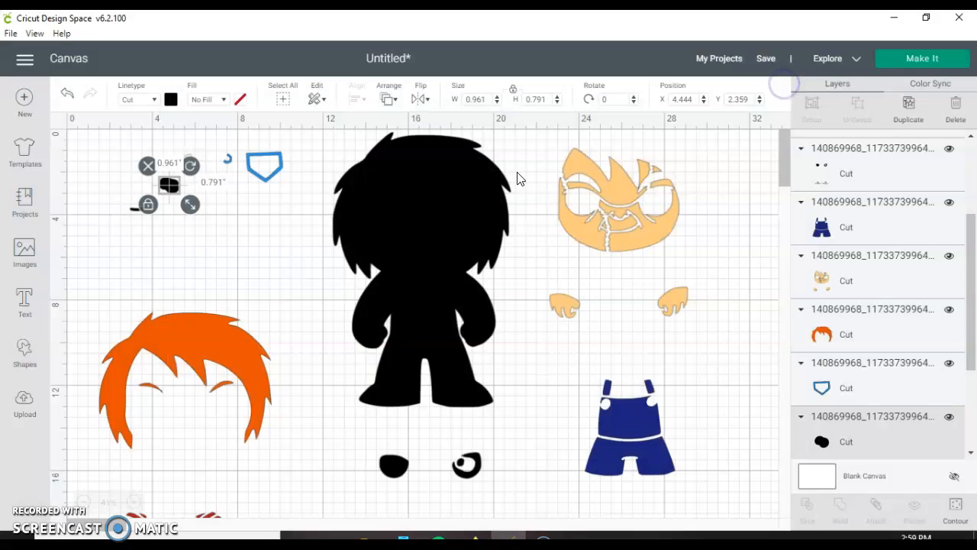
{"action": "left_click_drag", "start_coordinate": [177, 189], "coordinate": [150, 169]}
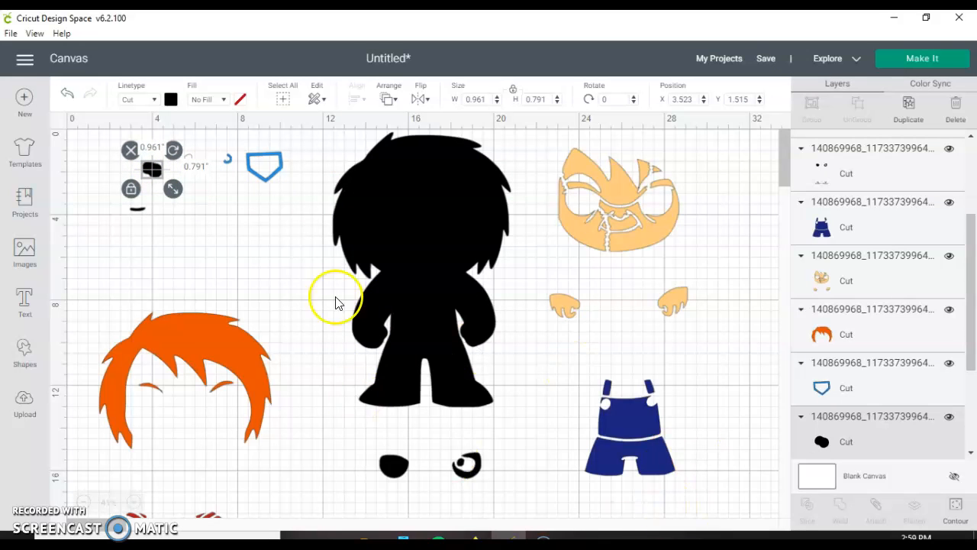
Set the material color of the black eyes and shoe-line layer to white and shift it slightly down and left beneath the doll silhouette.
{"action": "left_click", "coordinate": [934, 58]}
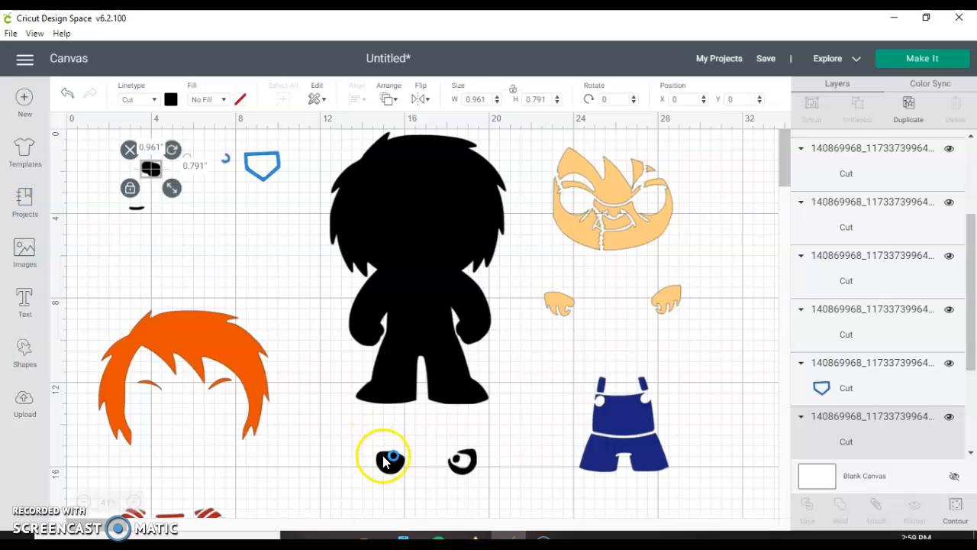
{"action": "left_click", "coordinate": [386, 457]}
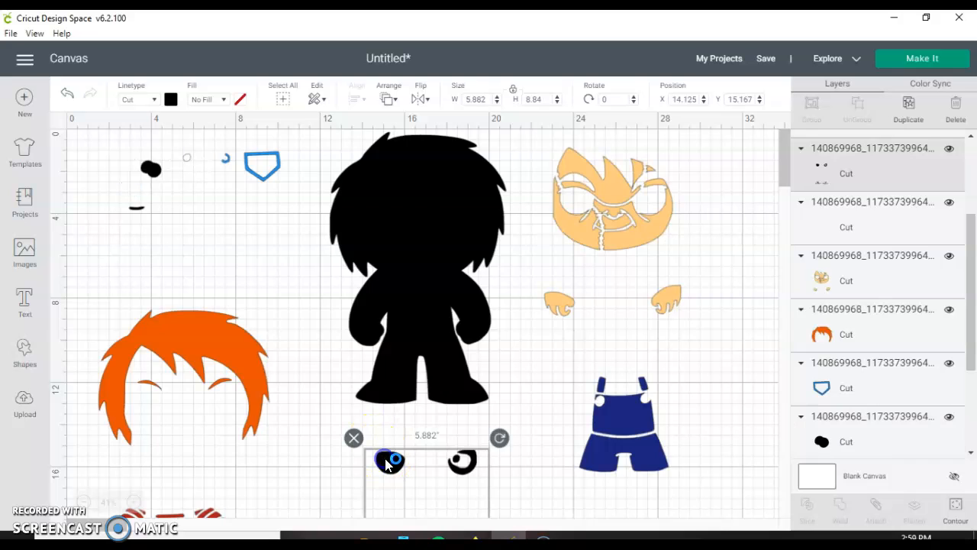
{"action": "left_click", "coordinate": [171, 100]}
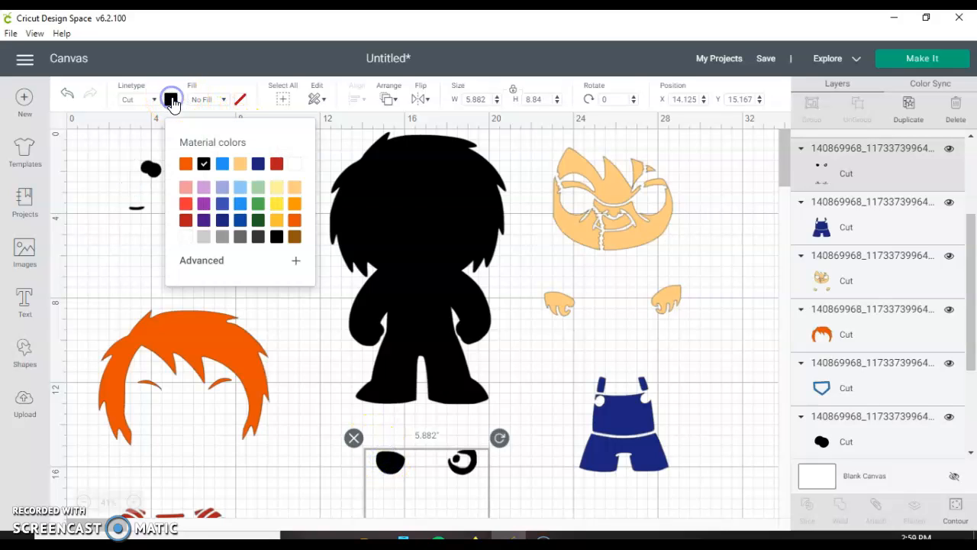
{"action": "left_click", "coordinate": [187, 235]}
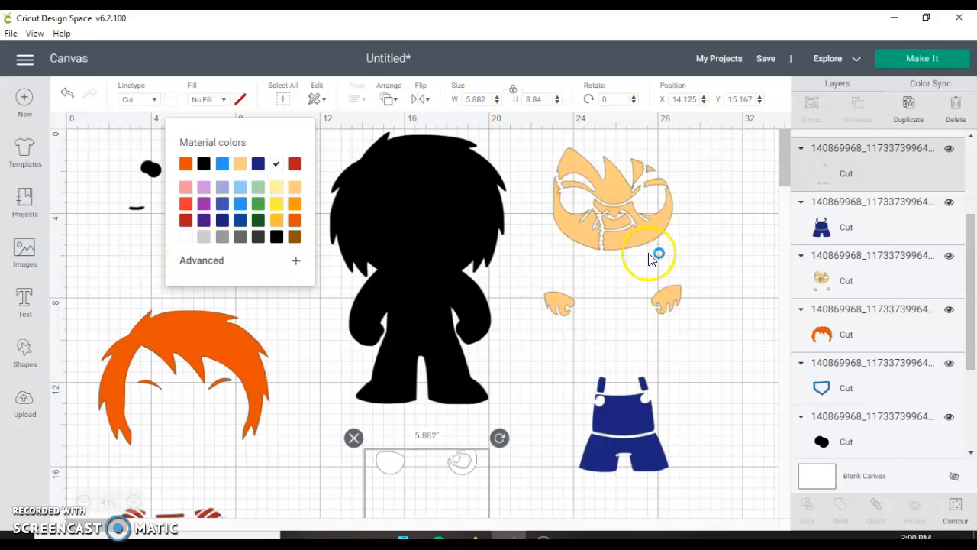
{"action": "left_click_drag", "start_coordinate": [430, 461], "coordinate": [404, 469]}
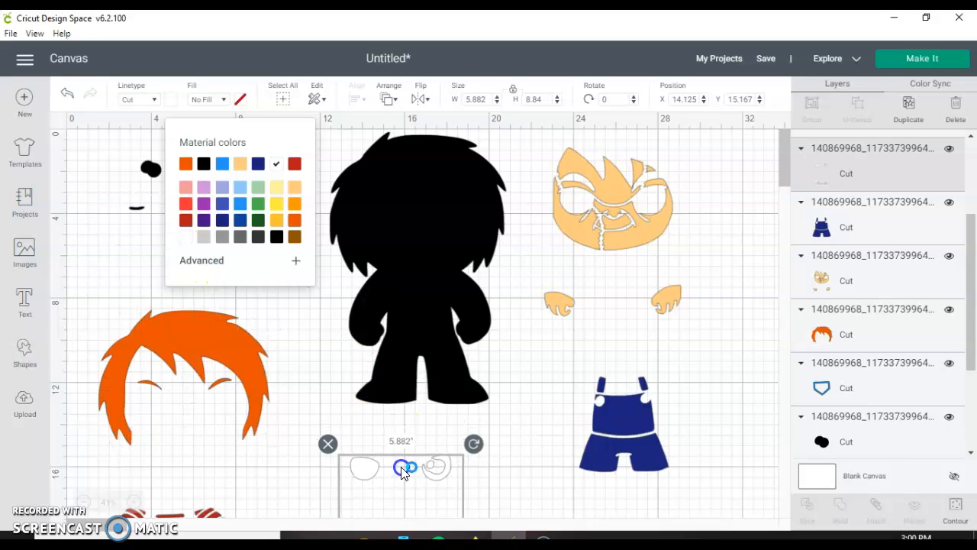
{"action": "left_click", "coordinate": [725, 384]}
Preview the cut mats, examine how the pieces are laid out on the white and black mats, and return to the canvas.
{"action": "scroll", "coordinate": [725, 386], "scroll_direction": "down", "scroll_amount": 6}
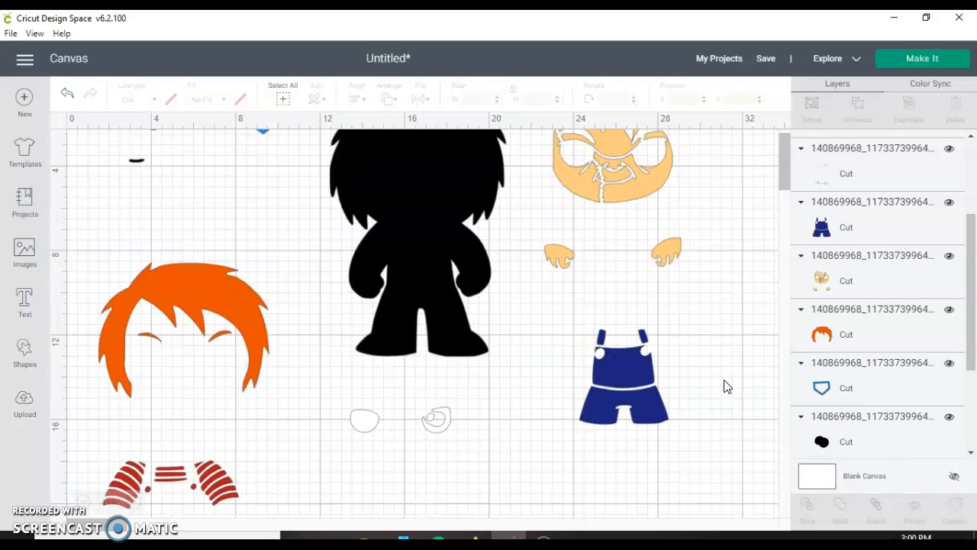
{"action": "scroll", "coordinate": [726, 385], "scroll_direction": "up", "scroll_amount": 2}
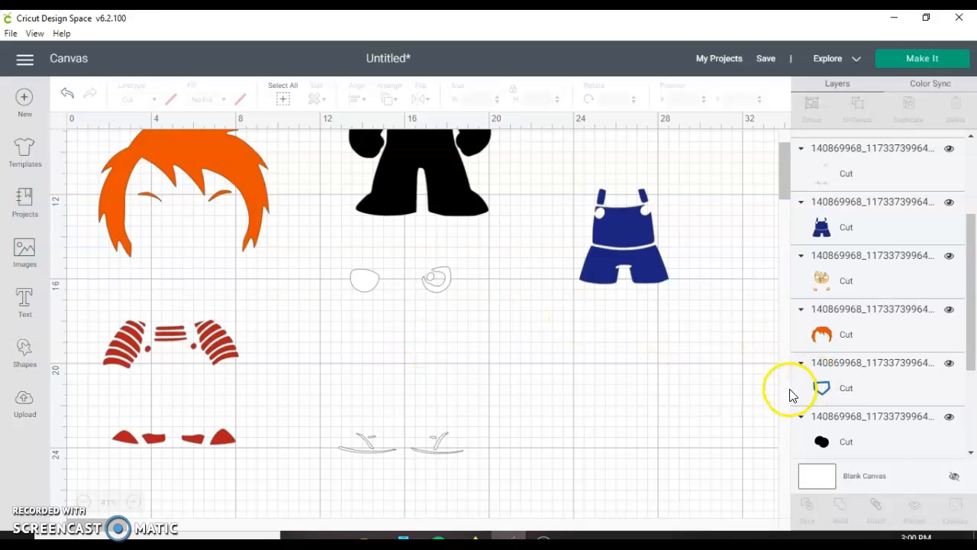
{"action": "left_click", "coordinate": [913, 61]}
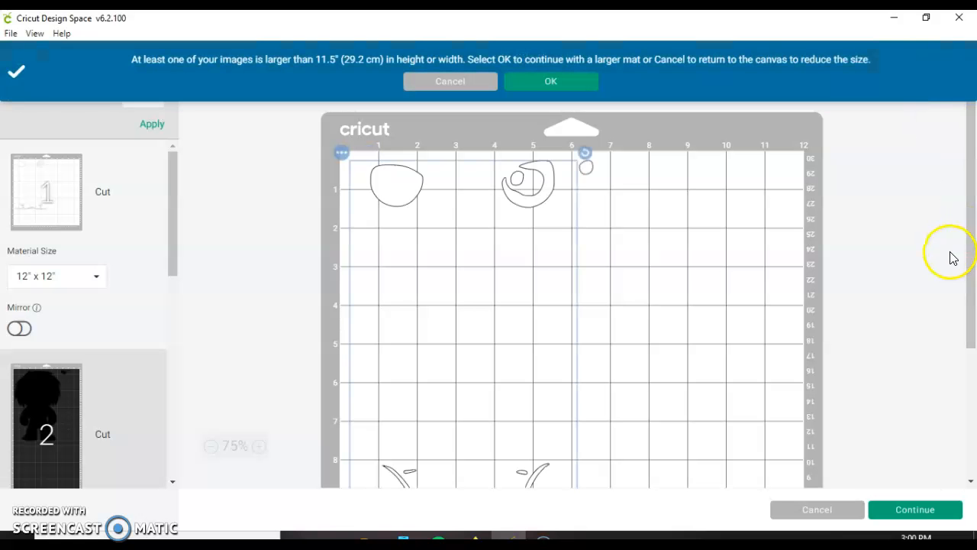
{"action": "scroll", "coordinate": [709, 304], "scroll_direction": "down", "scroll_amount": 3}
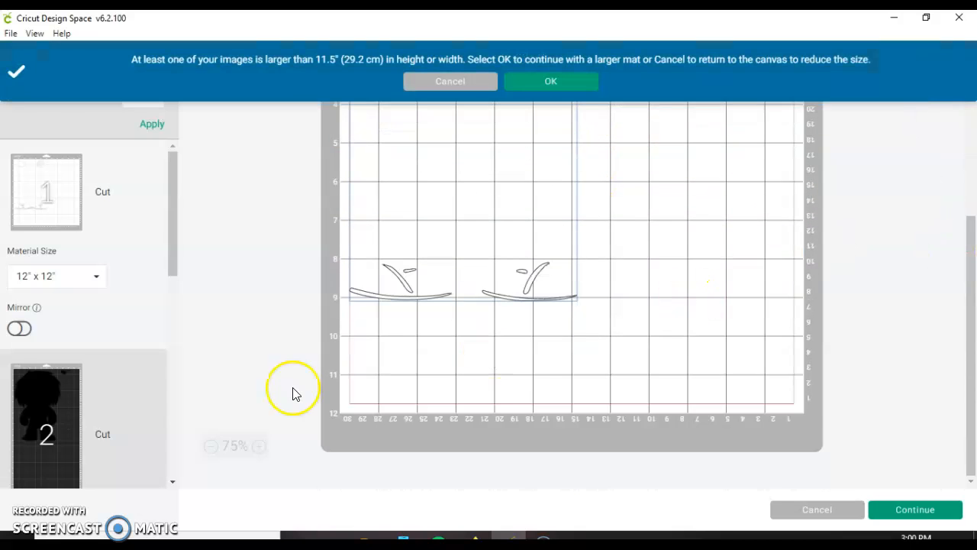
{"action": "left_click", "coordinate": [40, 389]}
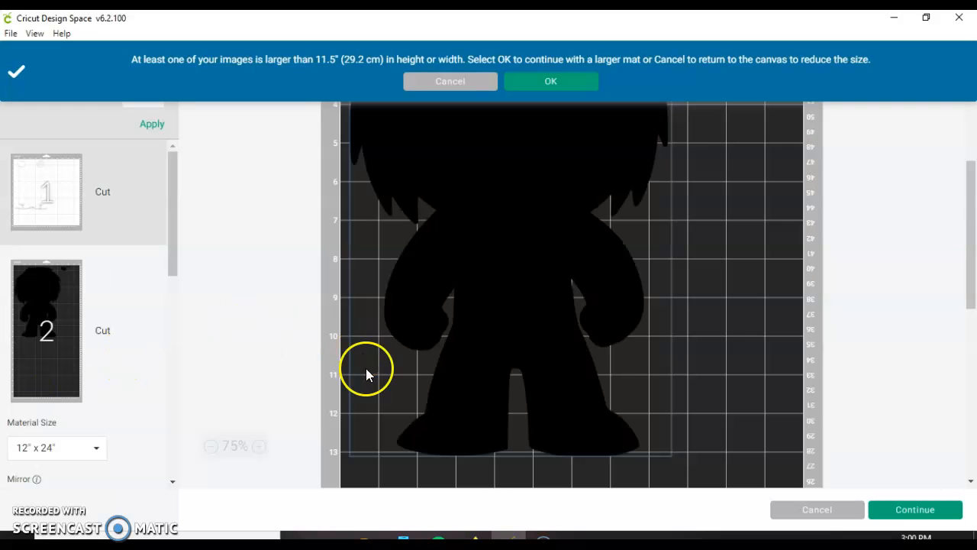
{"action": "scroll", "coordinate": [365, 370], "scroll_direction": "down", "scroll_amount": 5}
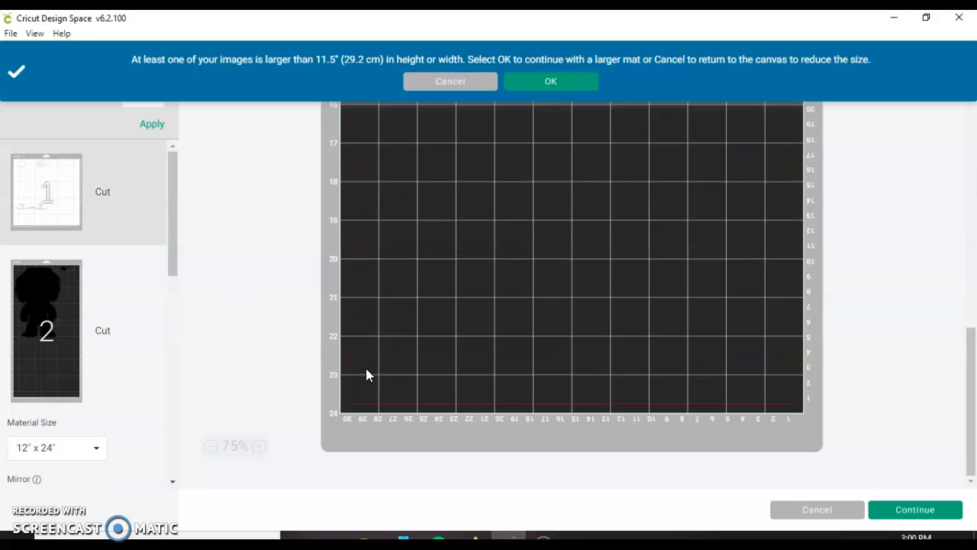
{"action": "left_click_drag", "start_coordinate": [172, 260], "coordinate": [144, 464]}
{"action": "left_click_drag", "start_coordinate": [135, 504], "coordinate": [195, 269]}
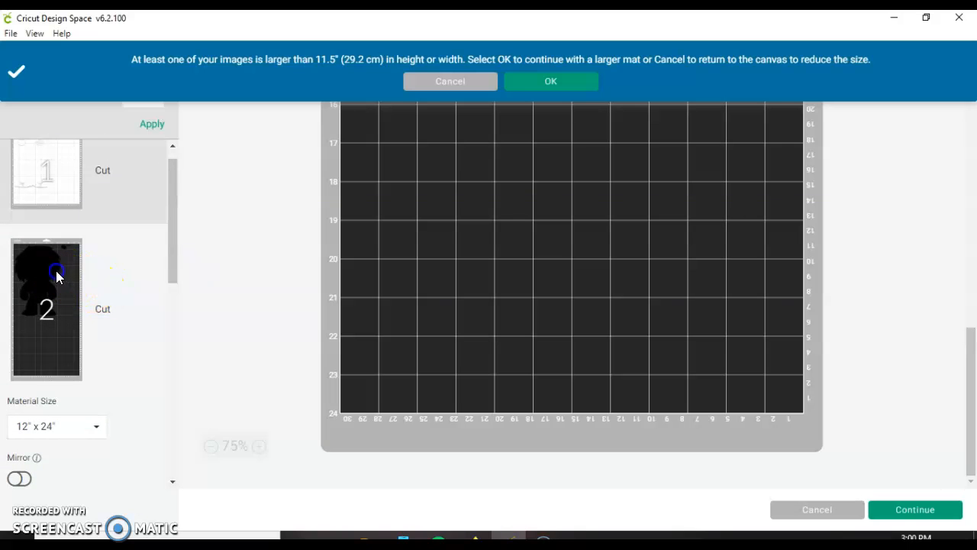
{"action": "scroll", "coordinate": [552, 288], "scroll_direction": "up", "scroll_amount": 10}
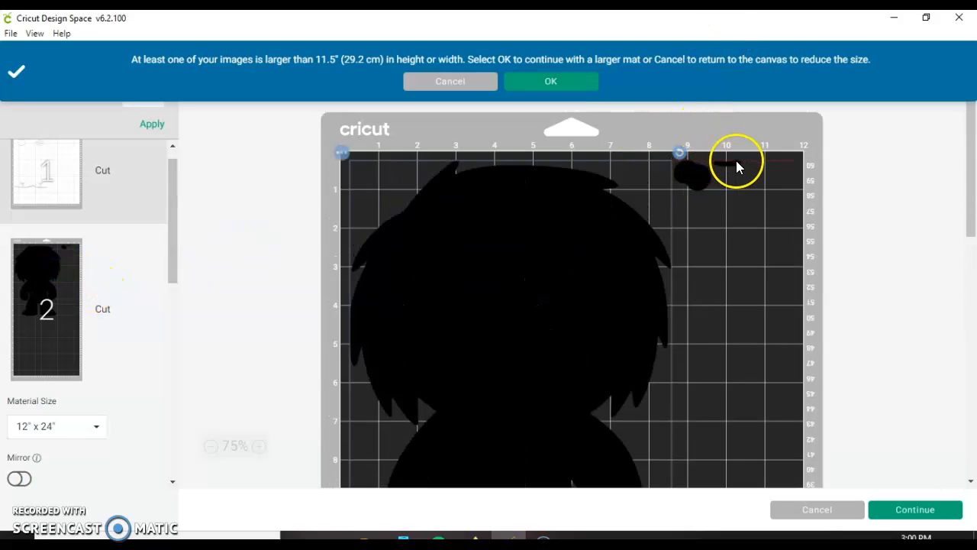
{"action": "left_click", "coordinate": [413, 82]}
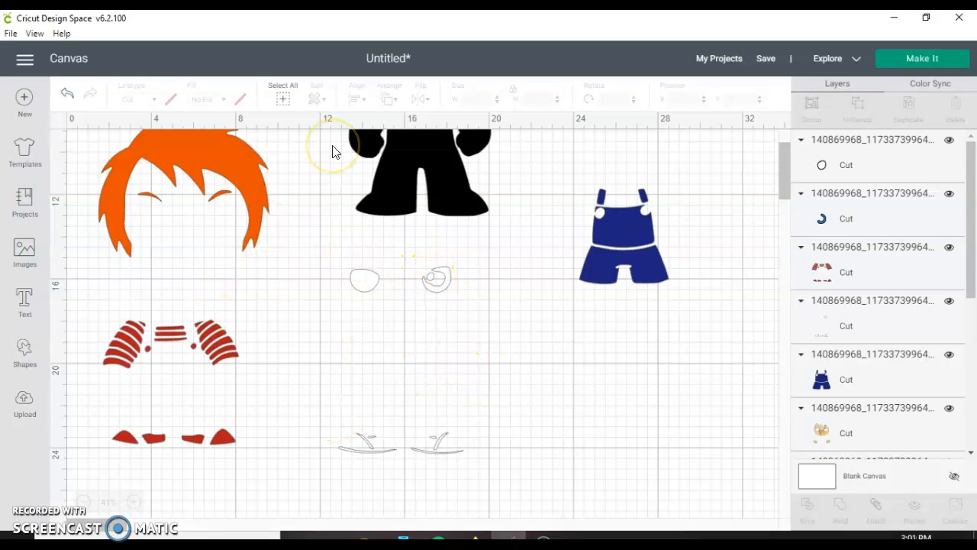
Open the saved project "chucky" for customizing in place of the current untitled canvas.
{"action": "scroll", "coordinate": [333, 150], "scroll_direction": "up", "scroll_amount": 5}
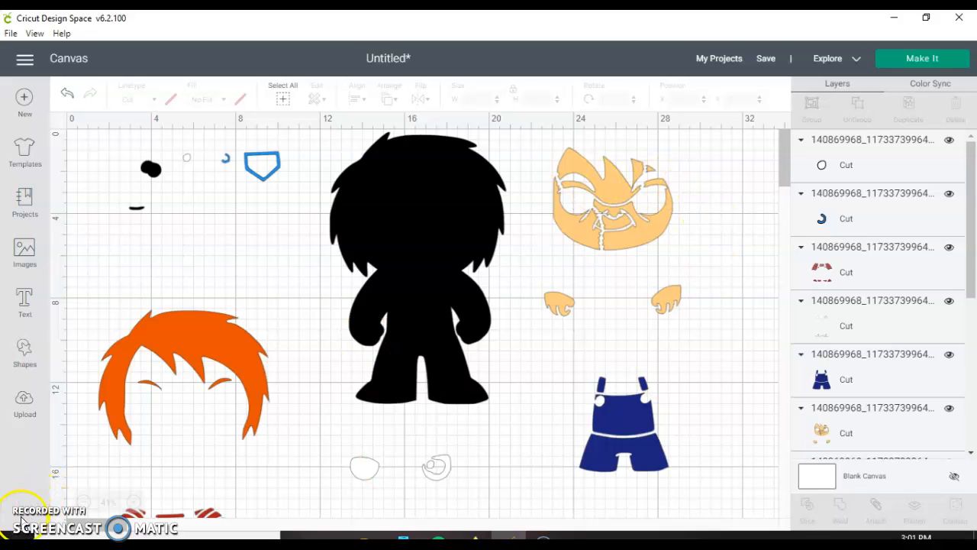
{"action": "left_click", "coordinate": [718, 59]}
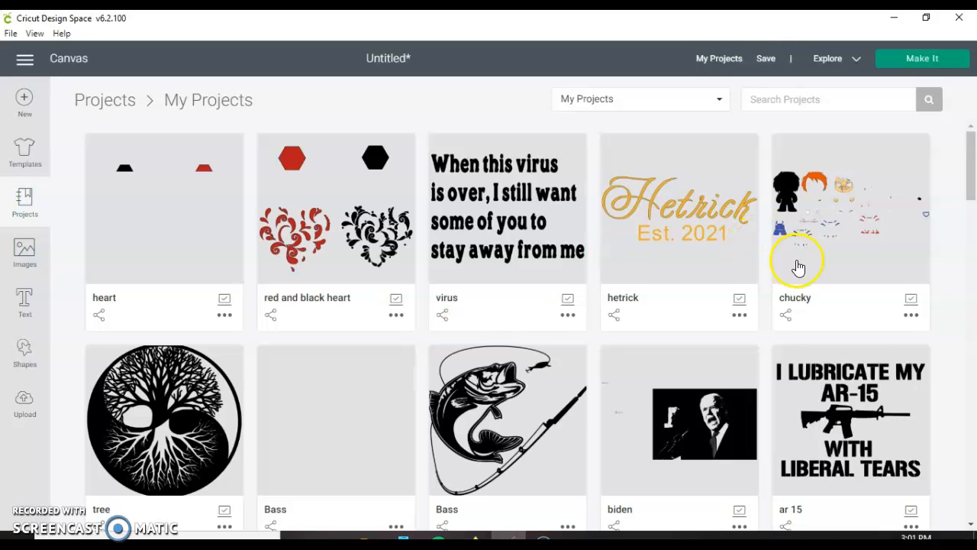
{"action": "left_click", "coordinate": [841, 227]}
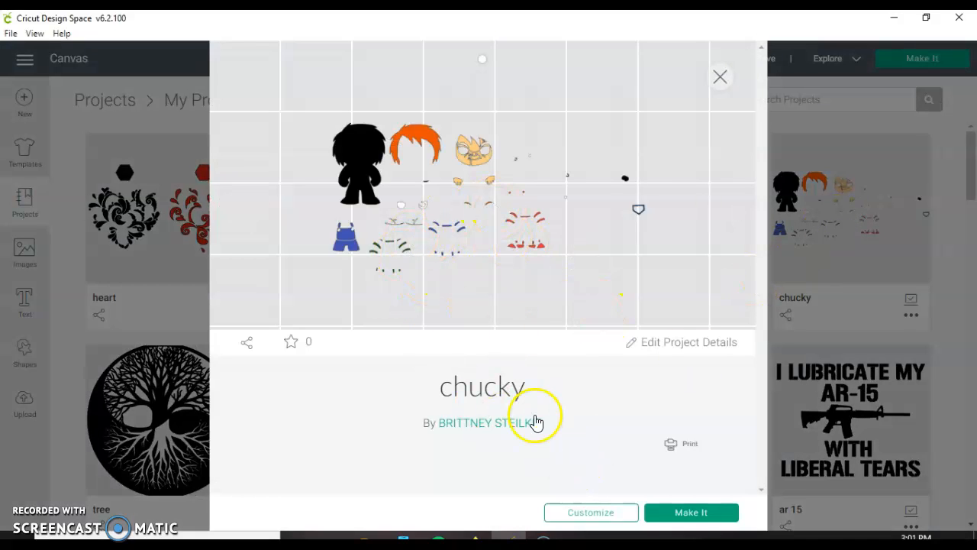
{"action": "left_click", "coordinate": [589, 517]}
{"action": "left_click", "coordinate": [487, 84]}
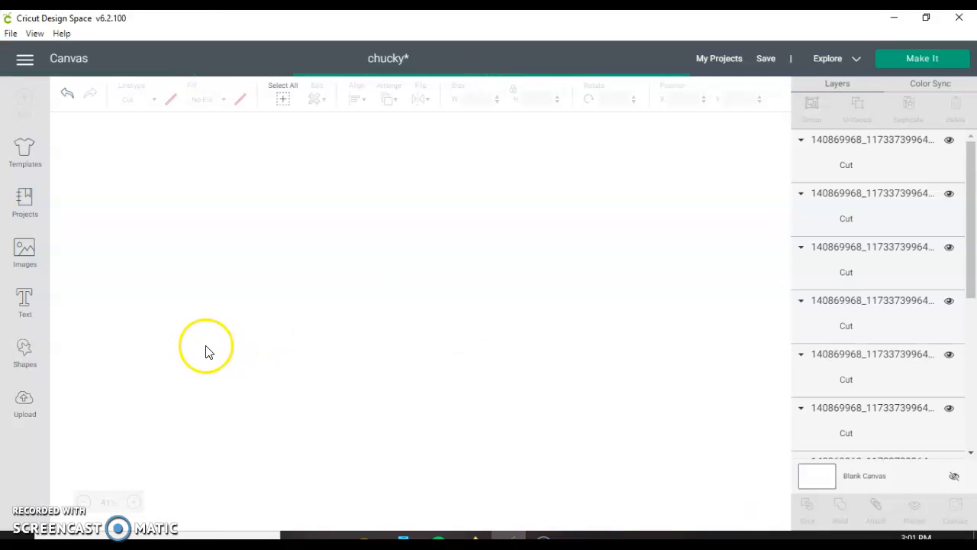